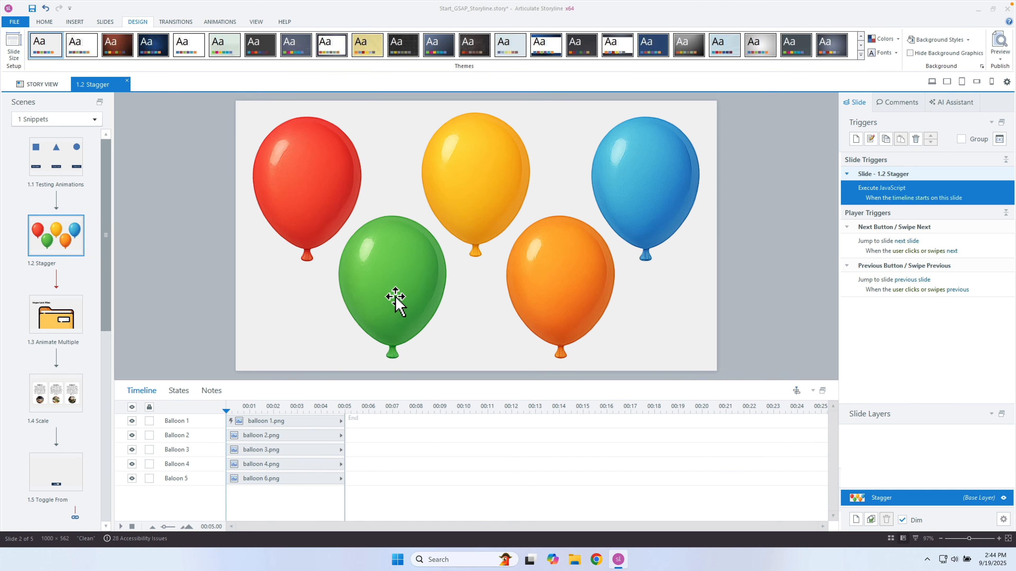
Copy the green and yellow balloon IDs into the second and third Object ID fields.
right_click(403, 266)
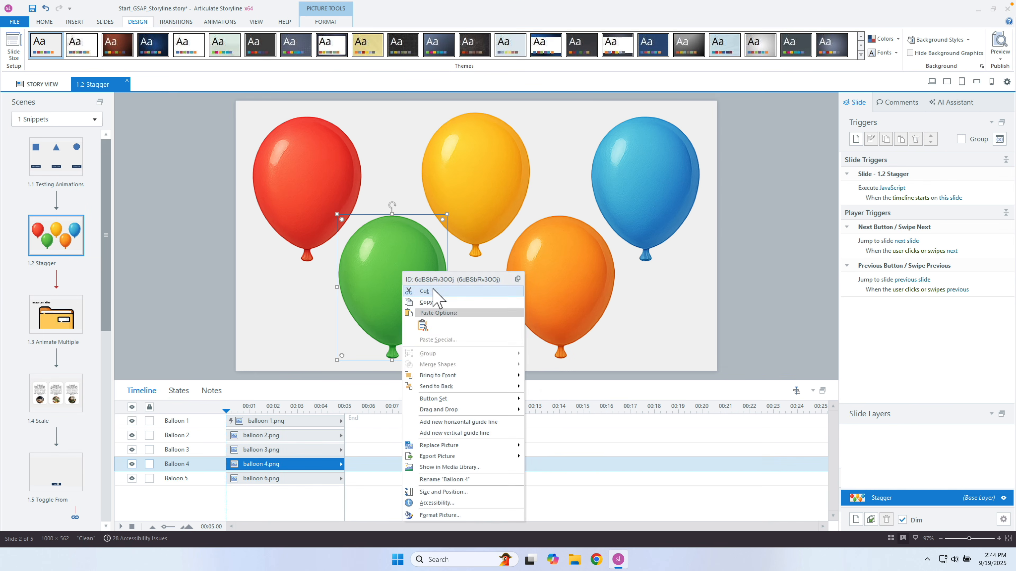
left_click(444, 291)
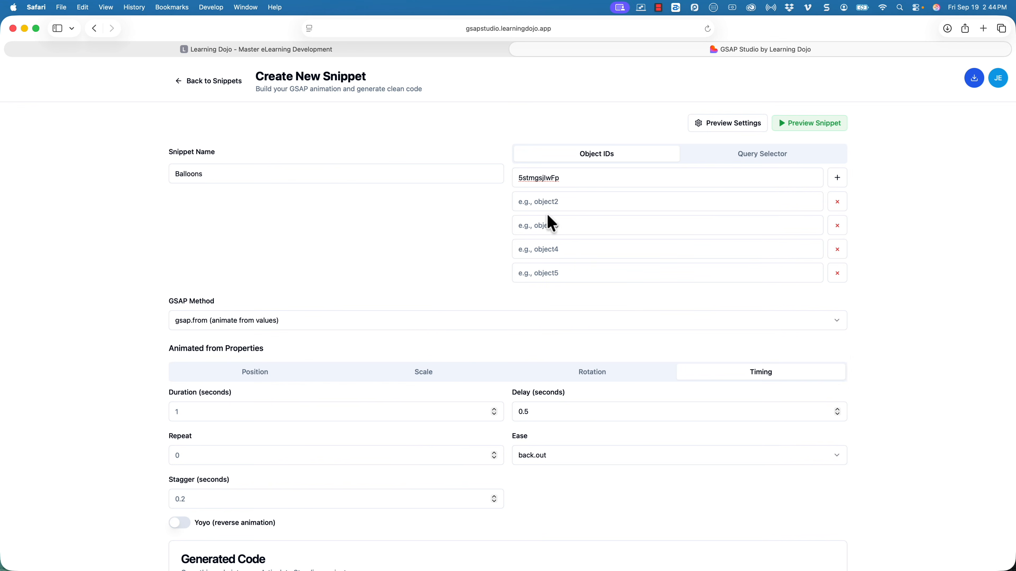
right_click(555, 202)
left_click(583, 232)
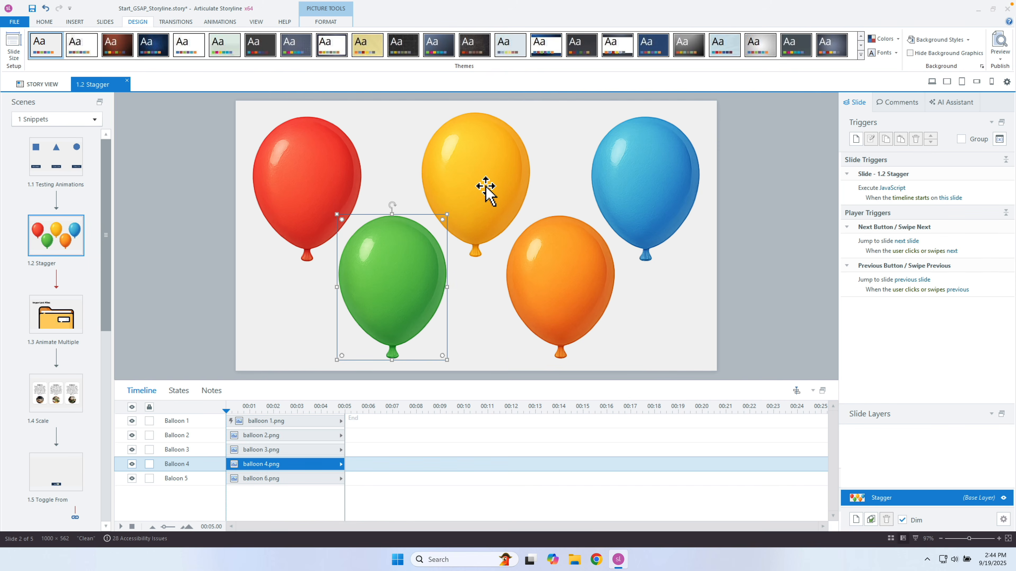
right_click(485, 188)
left_click(517, 194)
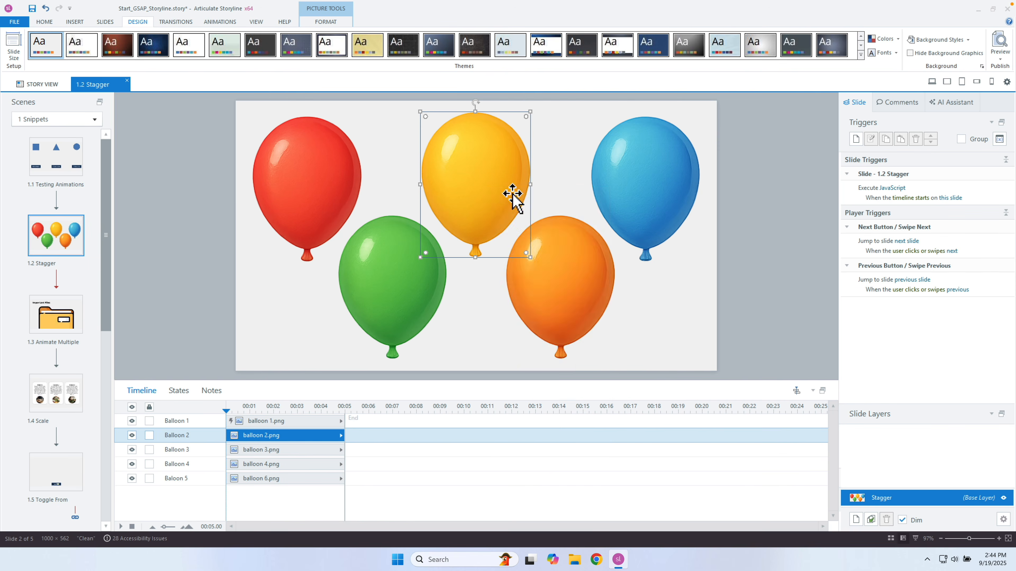
key("ctrl+Left")
left_click(570, 225)
key("super+v")
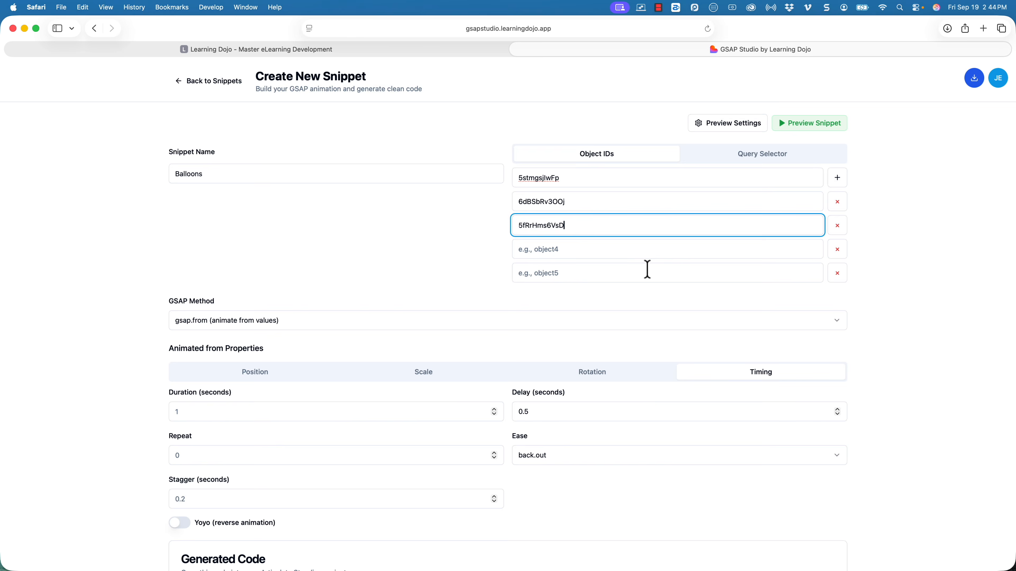
key("ctrl+Right")
Copy the orange balloon's object ID over to the fourth Object ID field.
left_click(587, 273)
right_click(588, 273)
left_click(596, 281)
key("ctrl+Left")
left_click(570, 252)
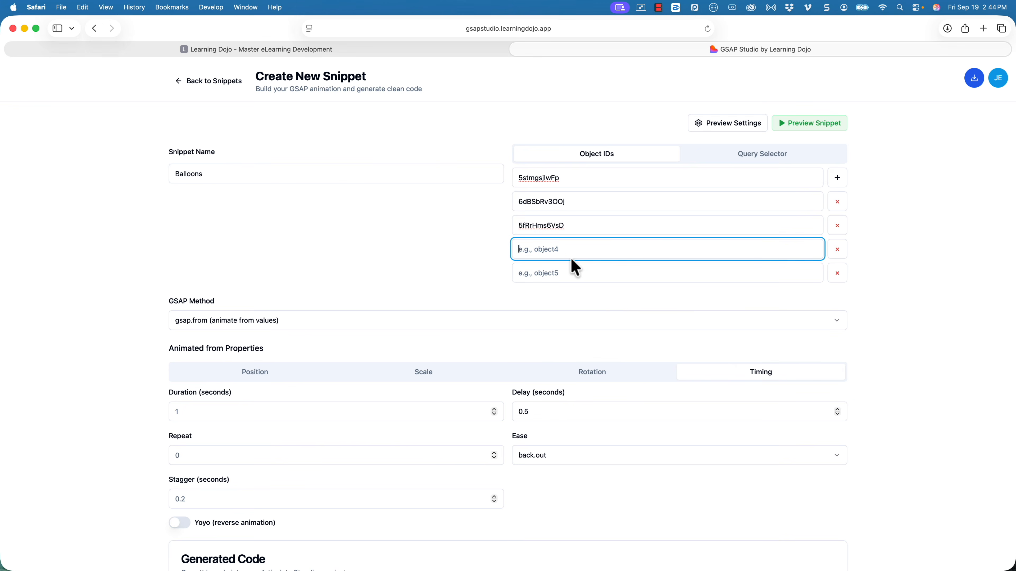
key("ctrl+Right")
Copy the blue balloon's object ID into the fifth Object ID field.
left_click(662, 211)
right_click(662, 211)
left_click(690, 219)
key("ctrl+Left")
left_click(568, 280)
type("6i6ElzXBX3q")
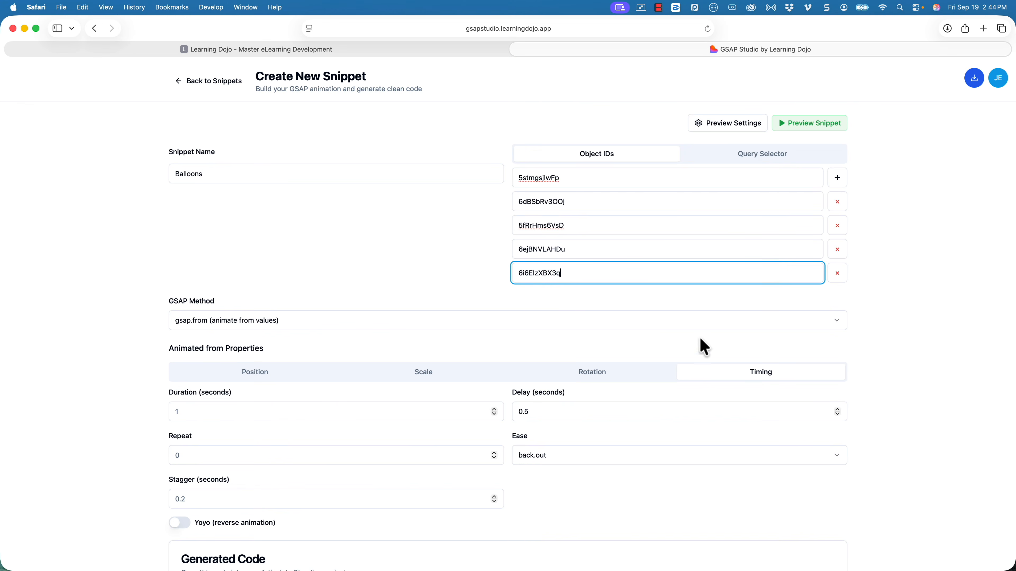
scroll(722, 356, "down", 1)
scroll(722, 356, "down", 5)
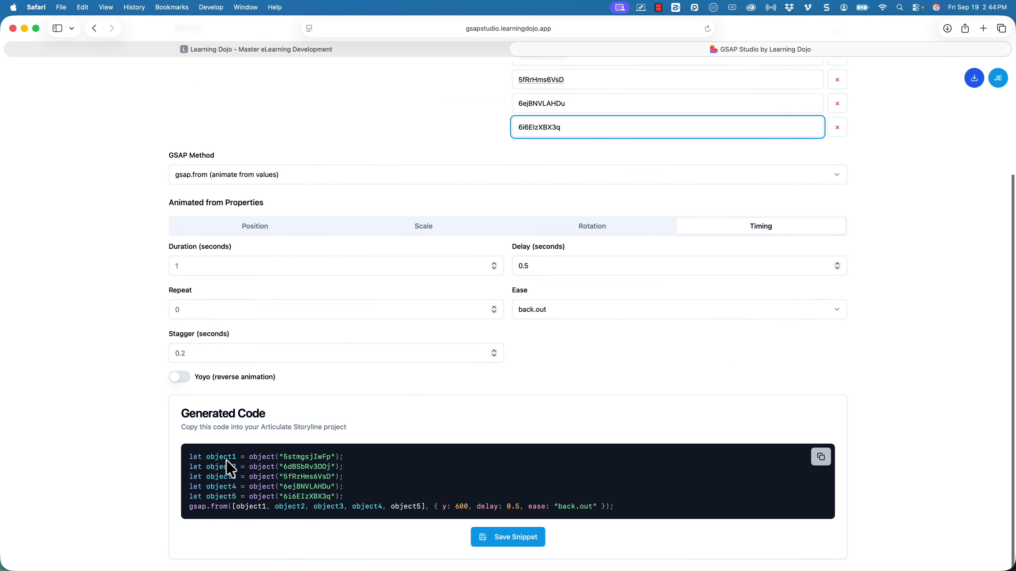
Highlight the object declarations and the five-object list in the generated gsap.from code.
left_click_drag(220, 457, 236, 480)
left_click(235, 479)
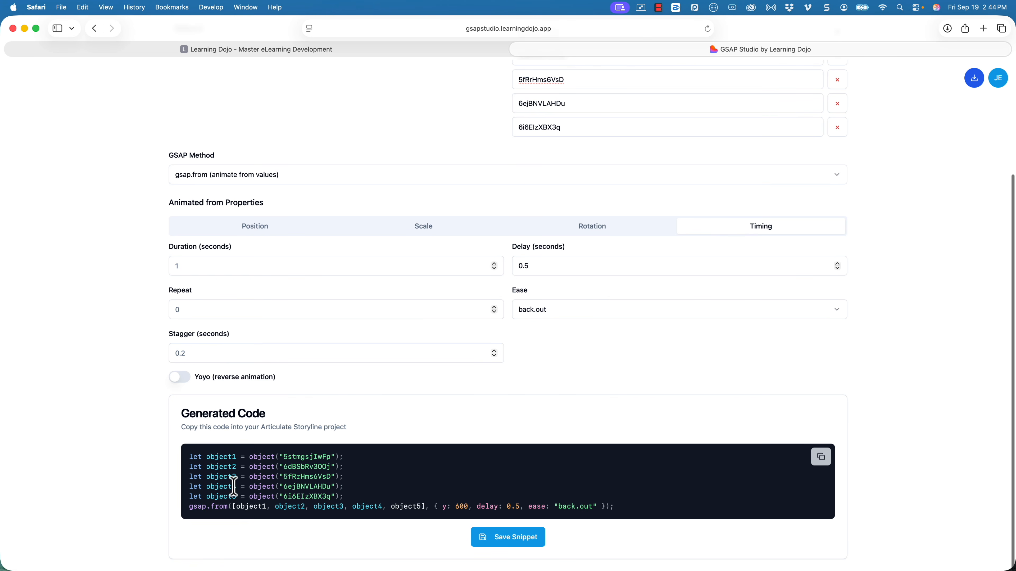
left_click_drag(232, 507, 411, 508)
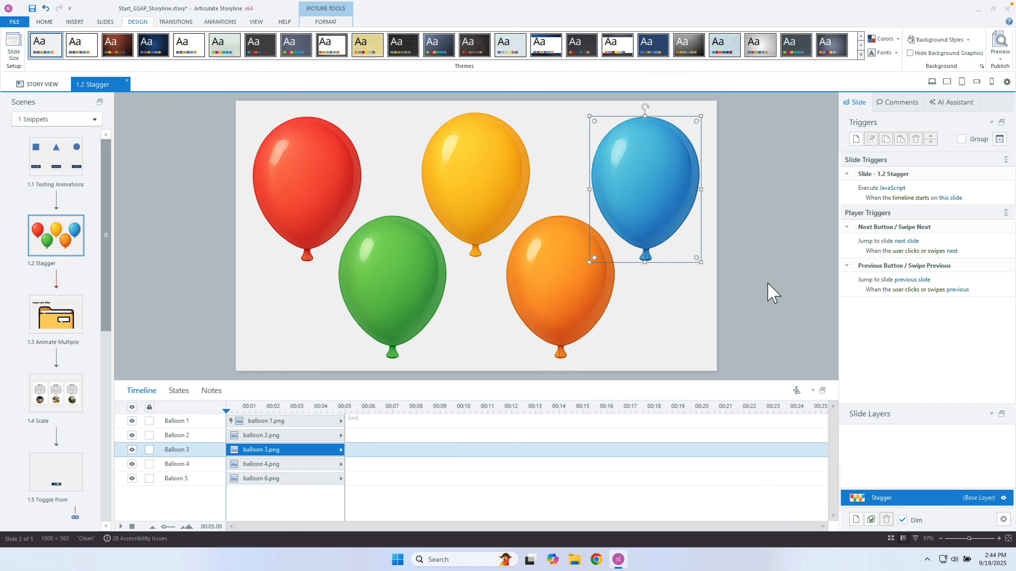
Replace the Stagger slide's Execute JavaScript code with the copied five-balloon GSAP code.
key("ctrl+Left")
left_click(823, 459)
key("ctrl+Right")
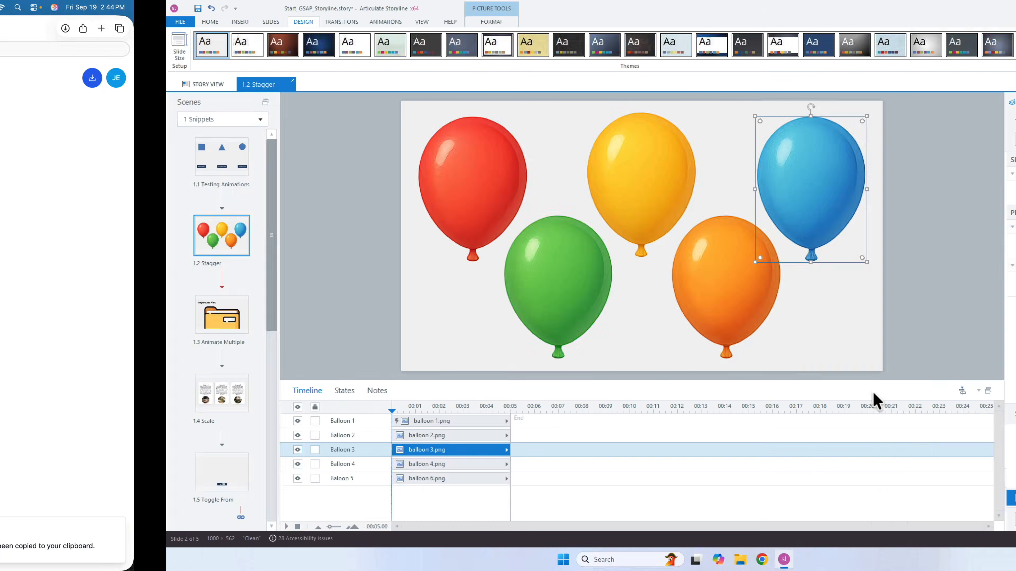
double_click(846, 196)
key("ctrl+a")
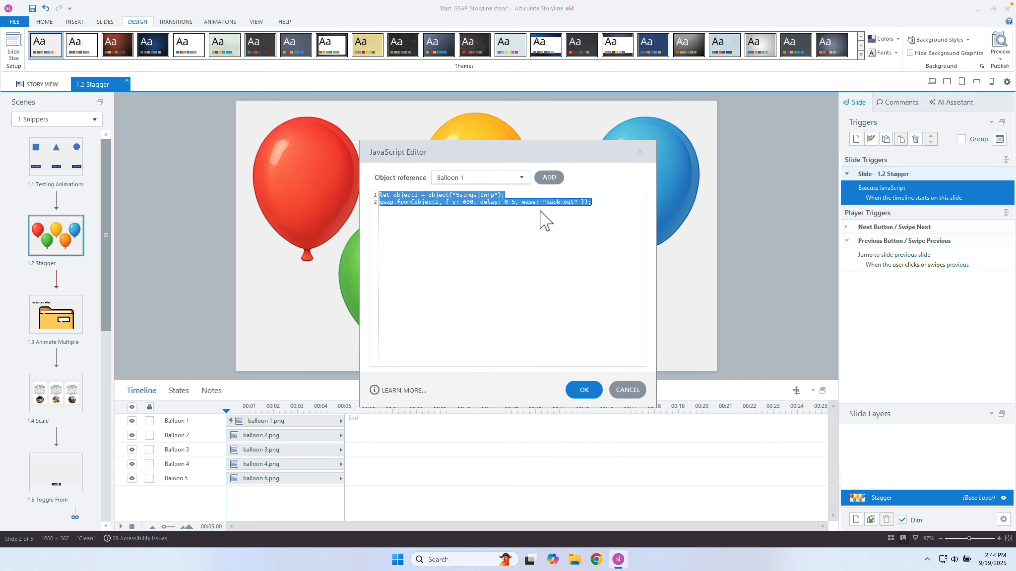
key("ctrl+v")
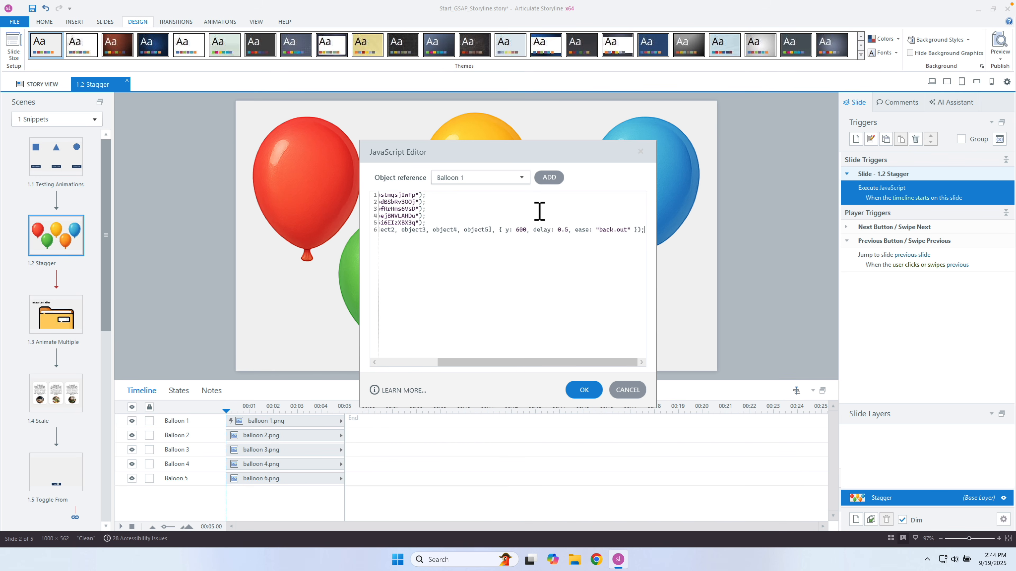
left_click_drag(530, 362, 318, 336)
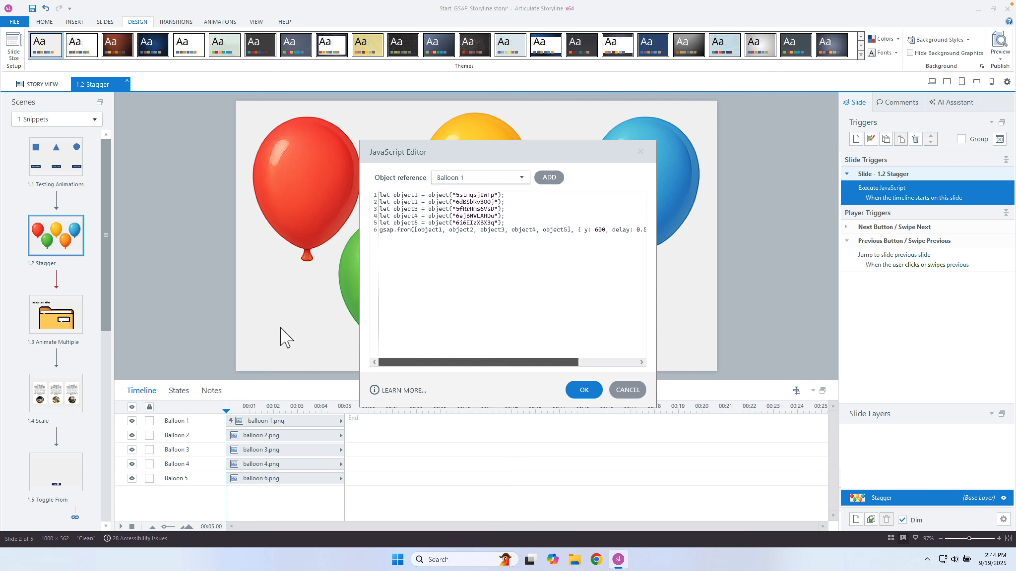
left_click(584, 390)
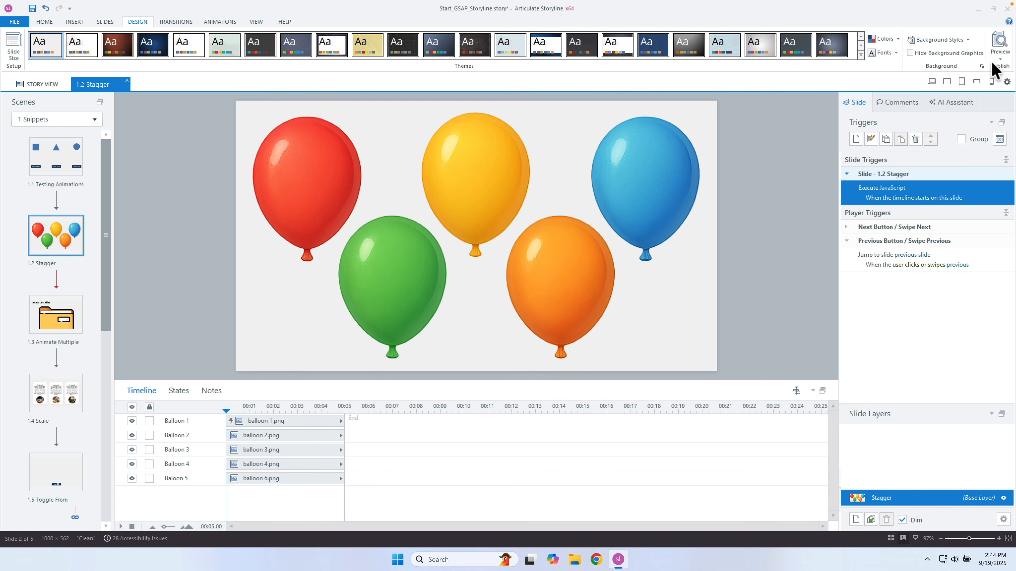
Preview the Stagger slide to watch the balloons animate in.
left_click(999, 58)
left_click(979, 69)
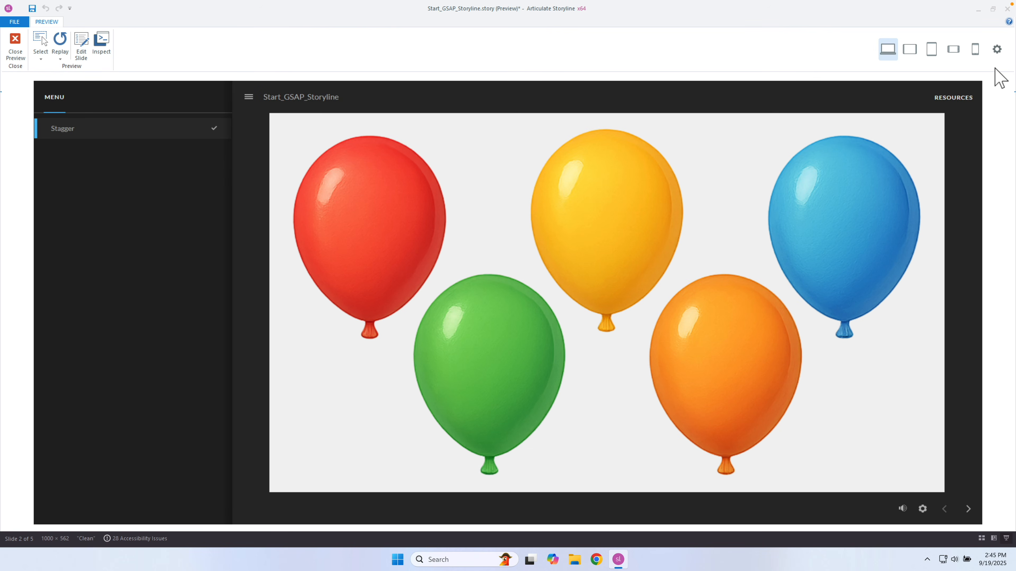
key("ctrl+Left")
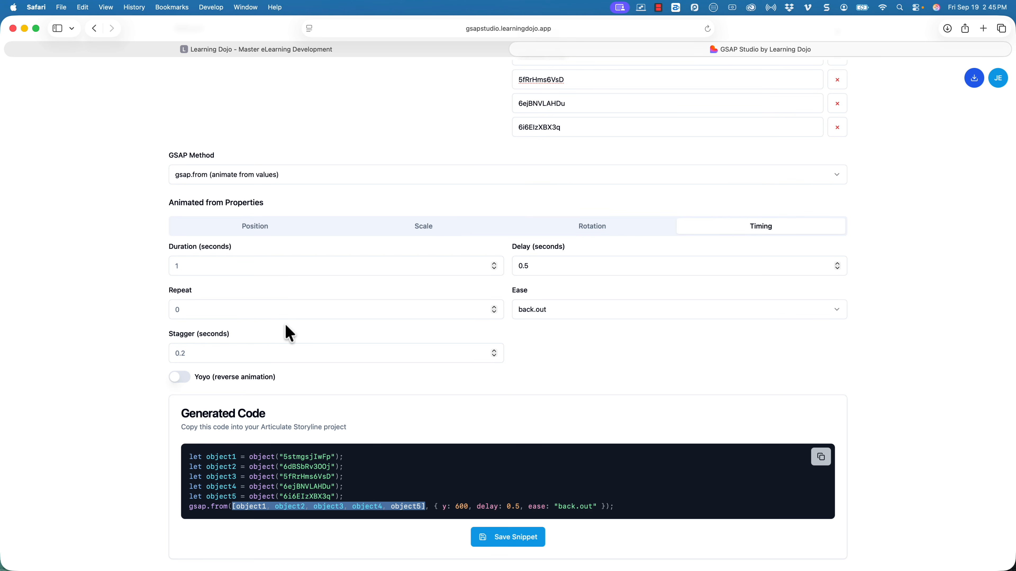
Set Stagger to 0.3 seconds and copy the updated generated code.
left_click(212, 355)
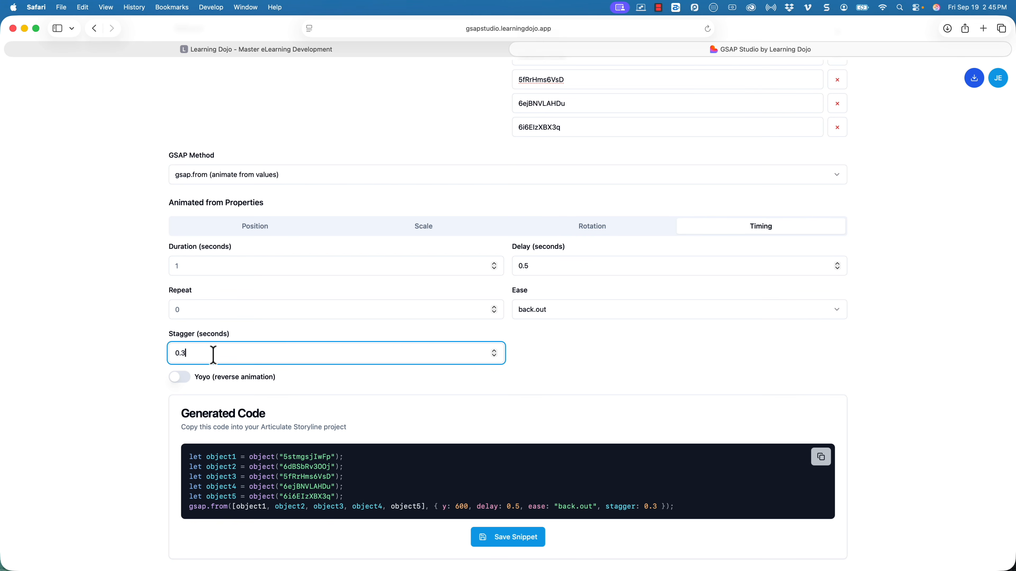
left_click_drag(607, 505, 643, 507)
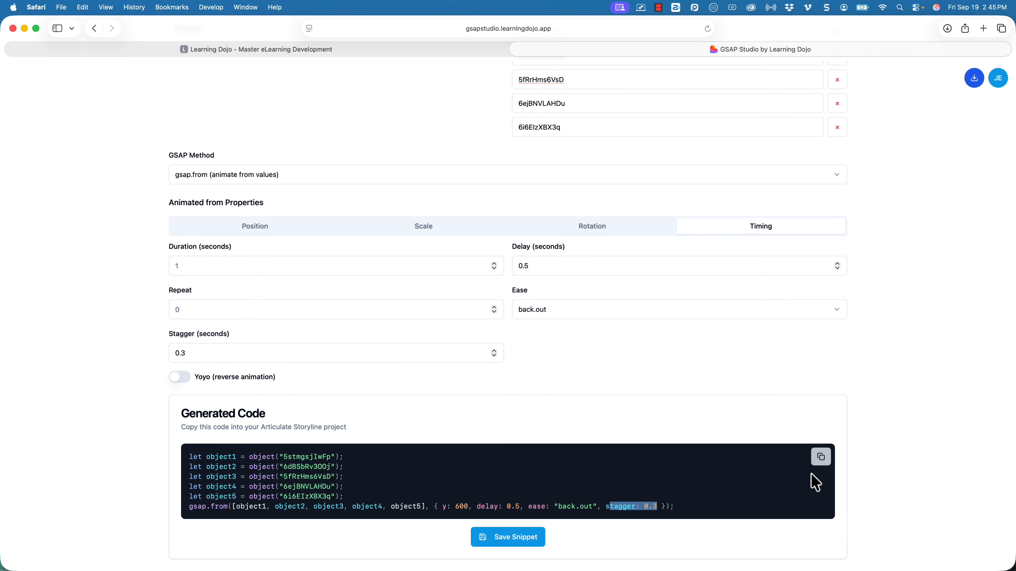
left_click(824, 460)
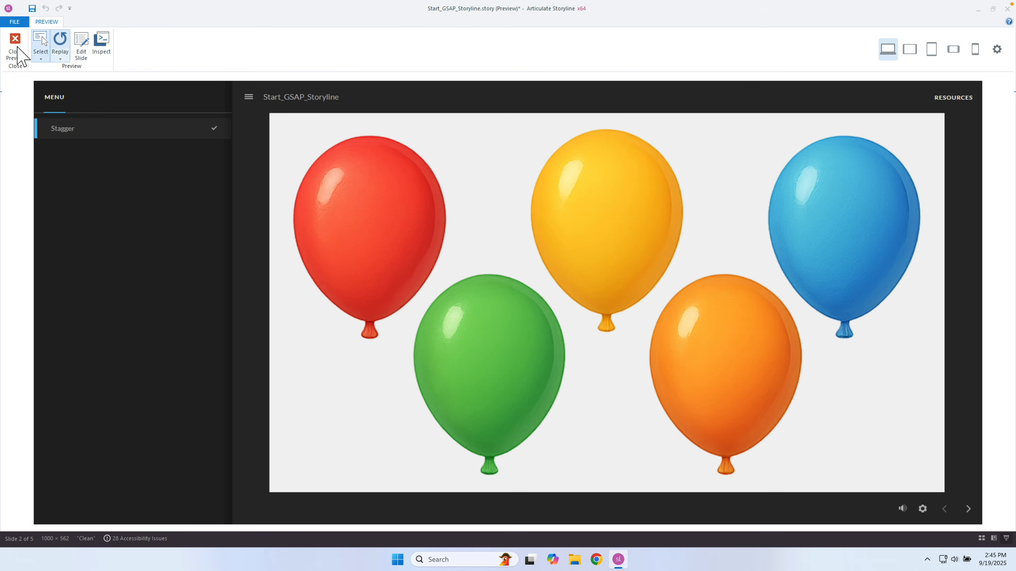
Close the preview and paste the stagger: 0.3 code into the slide's JavaScript trigger.
left_click(14, 46)
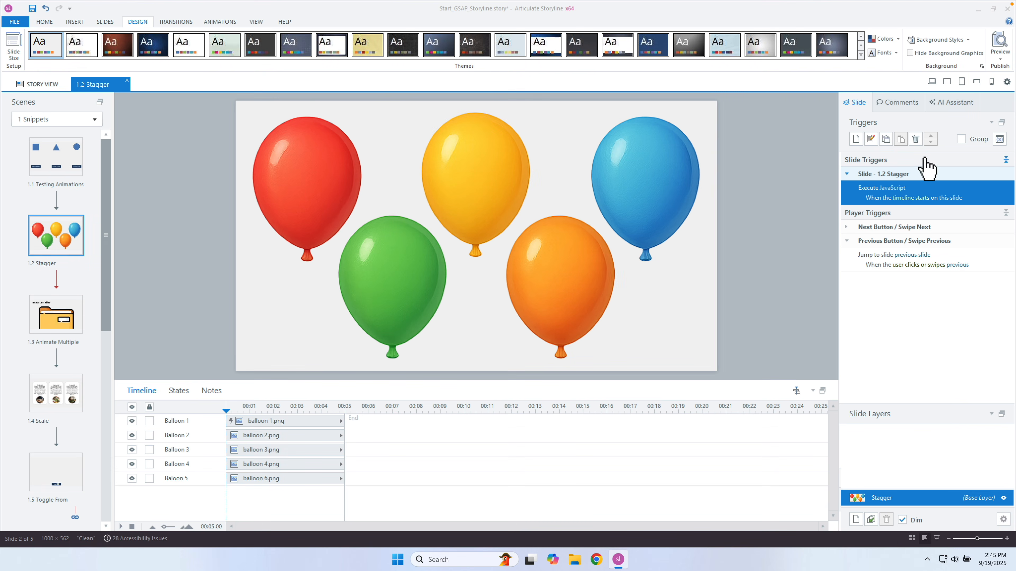
double_click(892, 191)
key("ctrl+a")
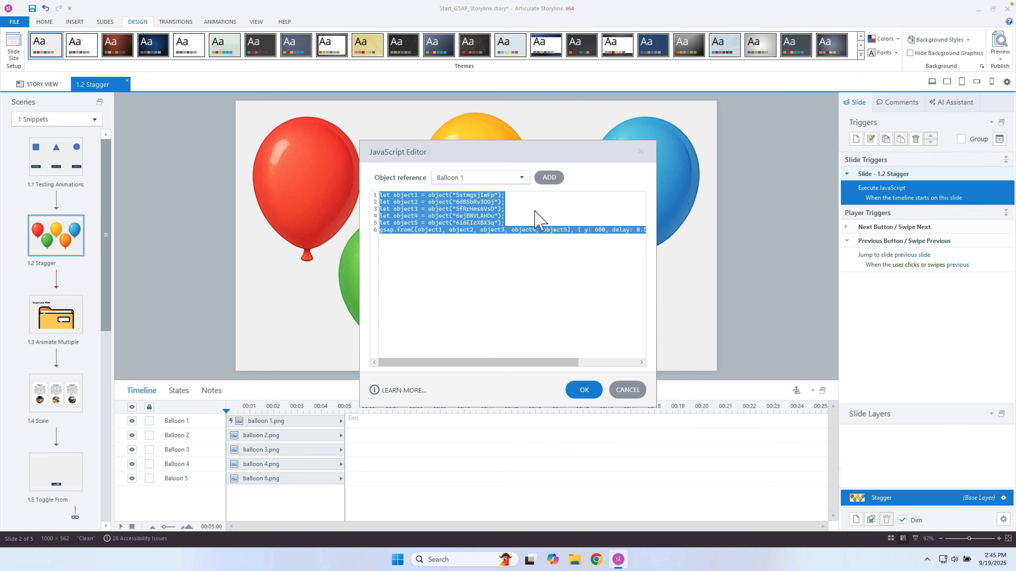
key("ctrl+v")
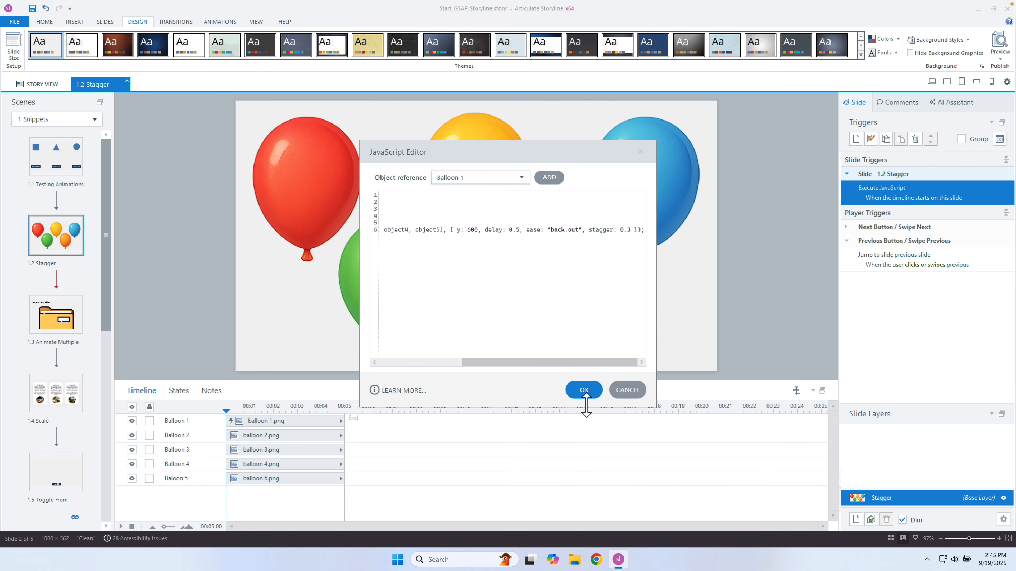
left_click(585, 390)
Preview the Stagger slide to see the balloons stagger in, then close the preview.
left_click(999, 57)
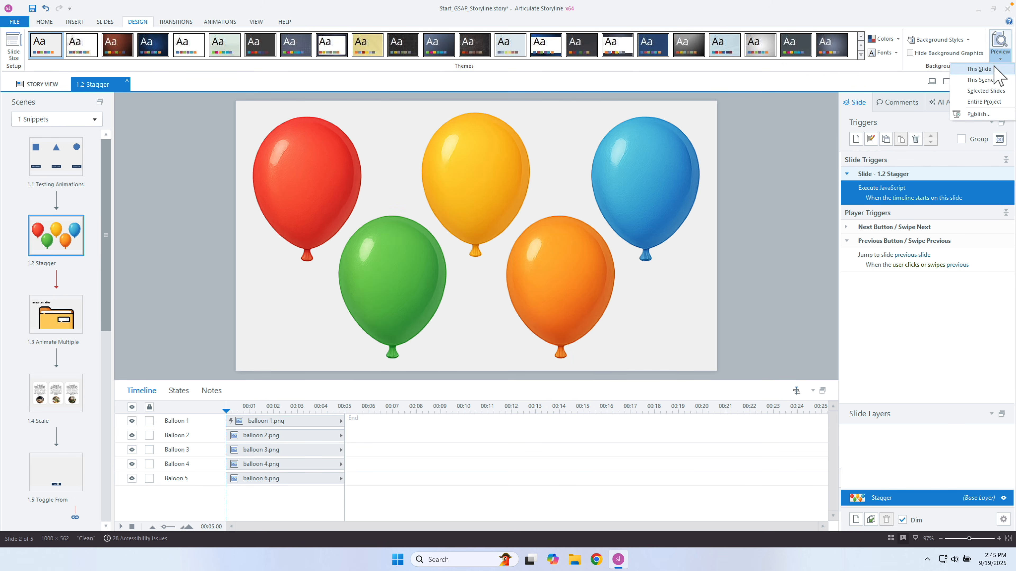
left_click(955, 83)
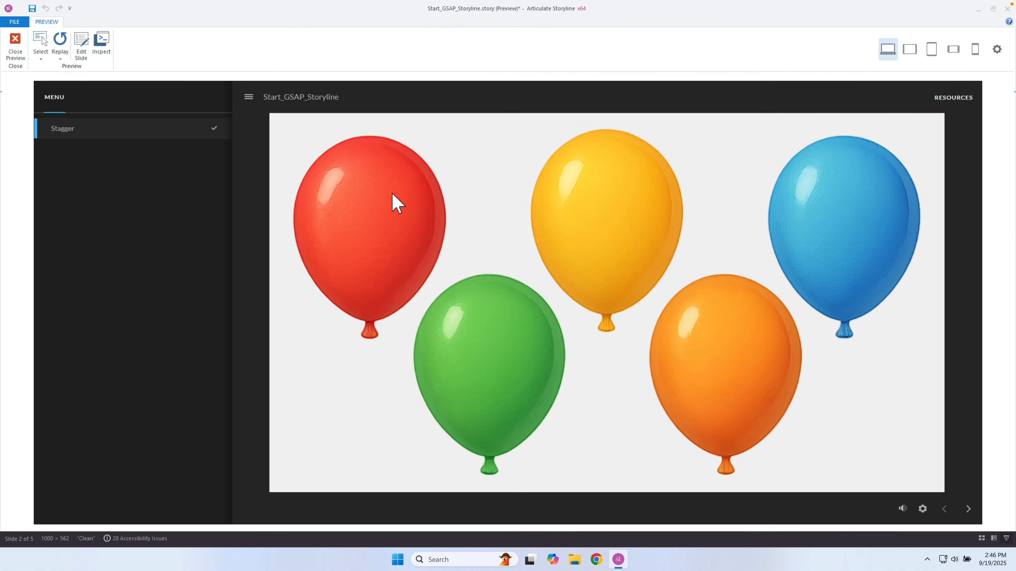
left_click(15, 44)
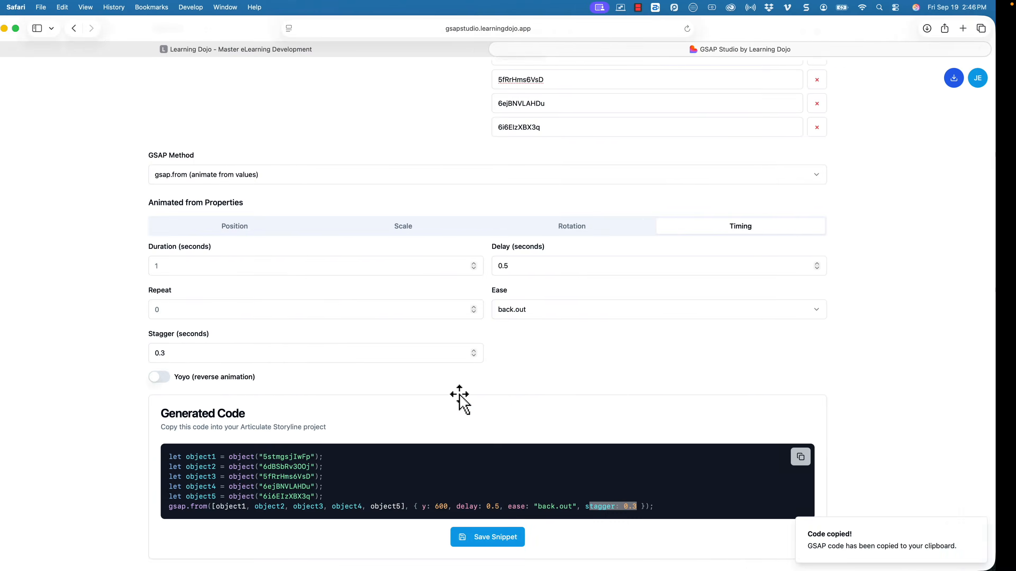
Save the Balloons snippet and begin a new snippet to be named Rotation.
left_click(487, 536)
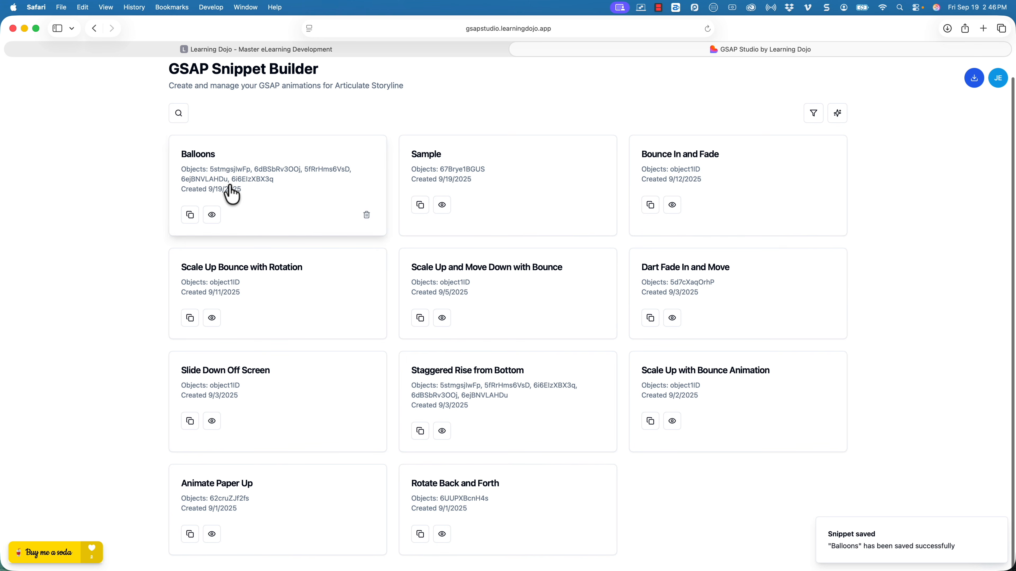
left_click(999, 532)
left_click(991, 550)
left_click(287, 176)
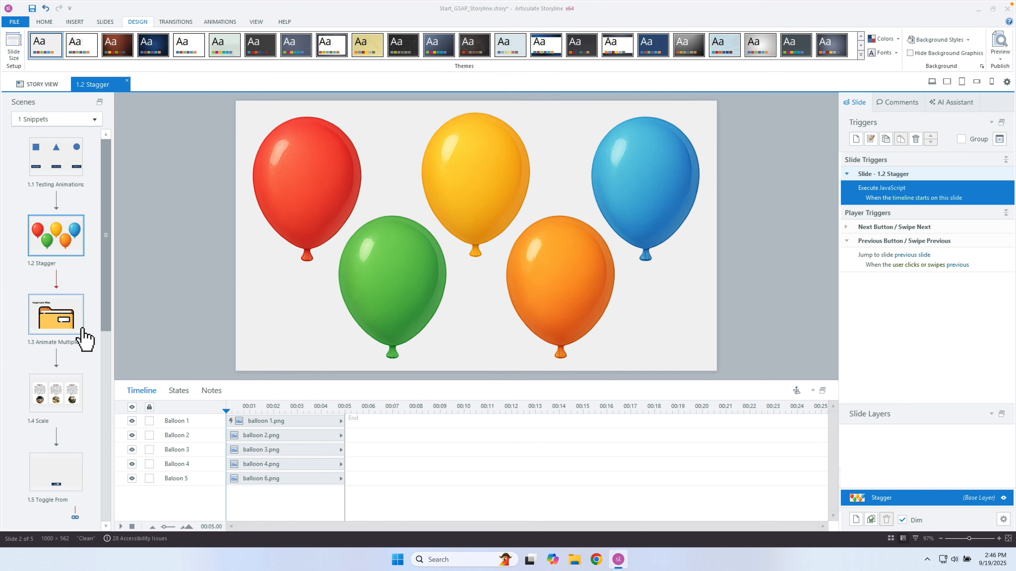
Open slide 1.1 Testing Animations and take the triangle's object ID over to GSAP Studio.
scroll(82, 337, "down", 1)
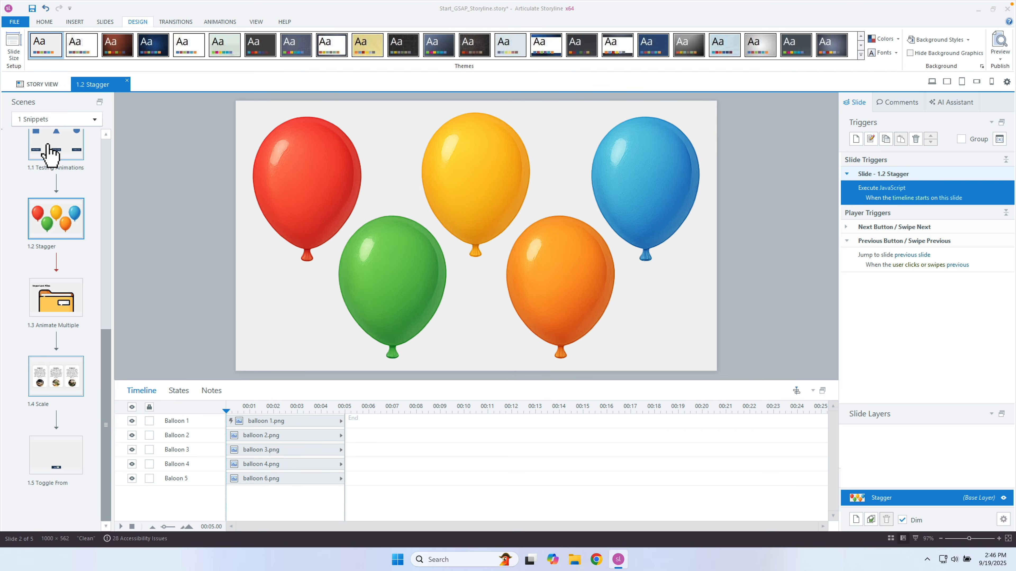
left_click(50, 152)
left_click(475, 149)
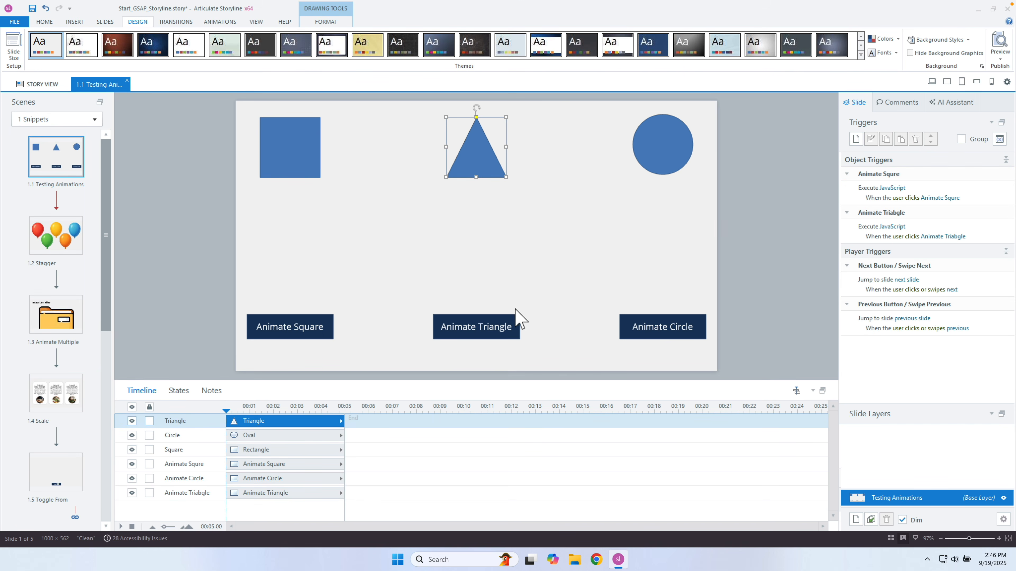
left_click(516, 320)
left_click(481, 158)
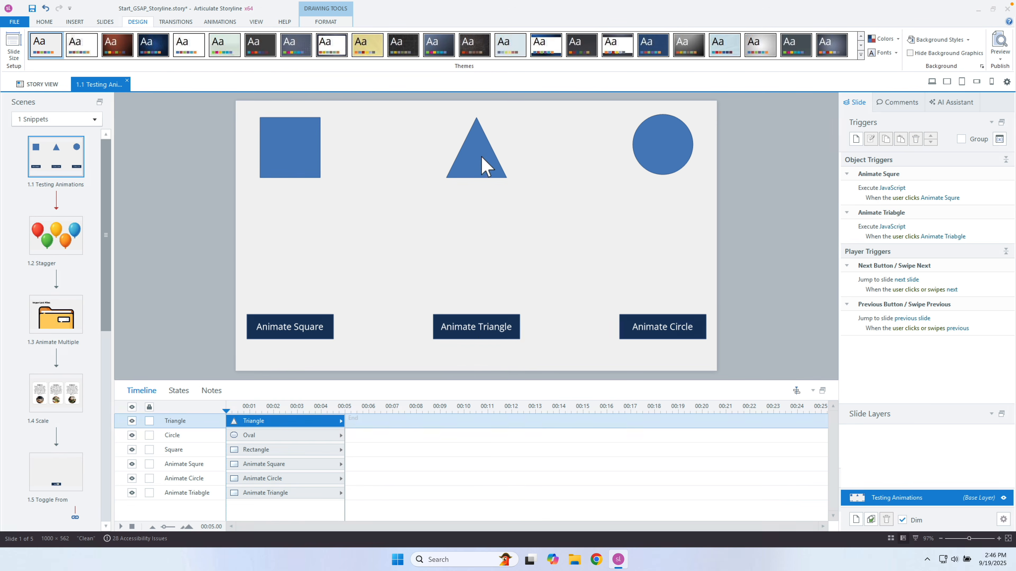
key("ctrl+Left")
left_click(563, 181)
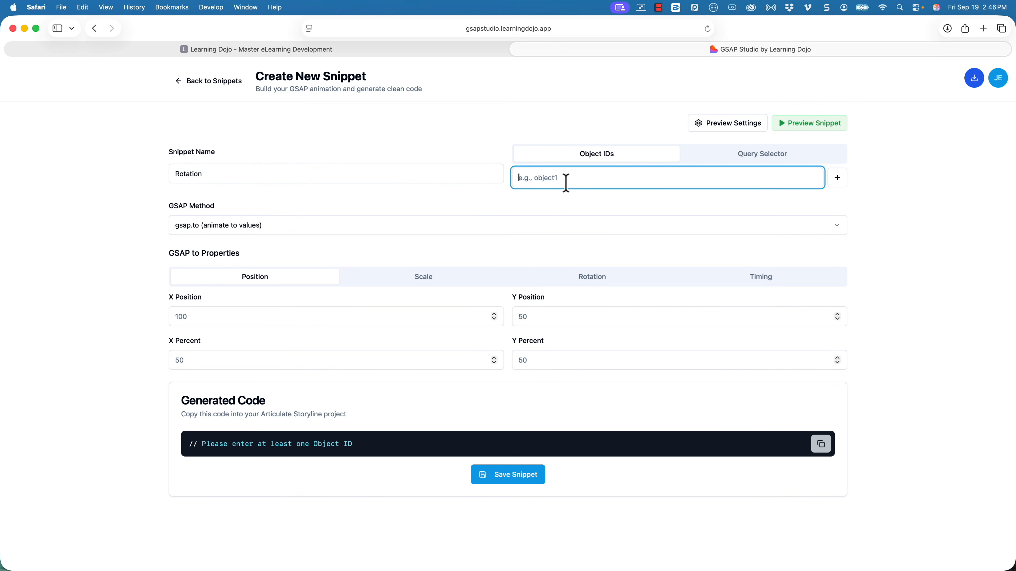
Paste the triangle's object ID and set the rotation to 360.
key("super+v")
left_click(591, 276)
left_click(244, 318)
type("3")
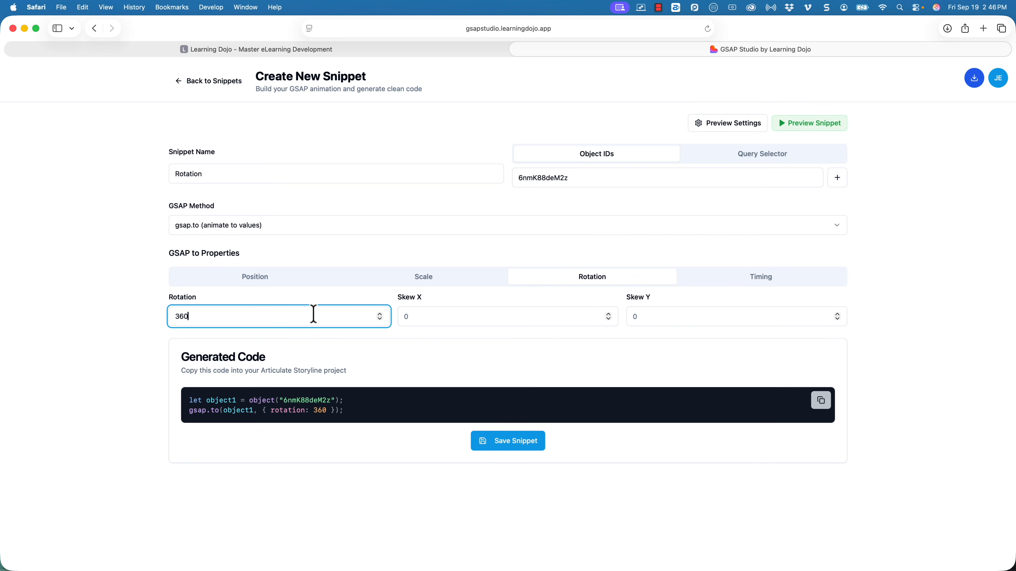
Set the ease to power1.in and repeat to -1, then copy the generated code.
left_click(736, 278)
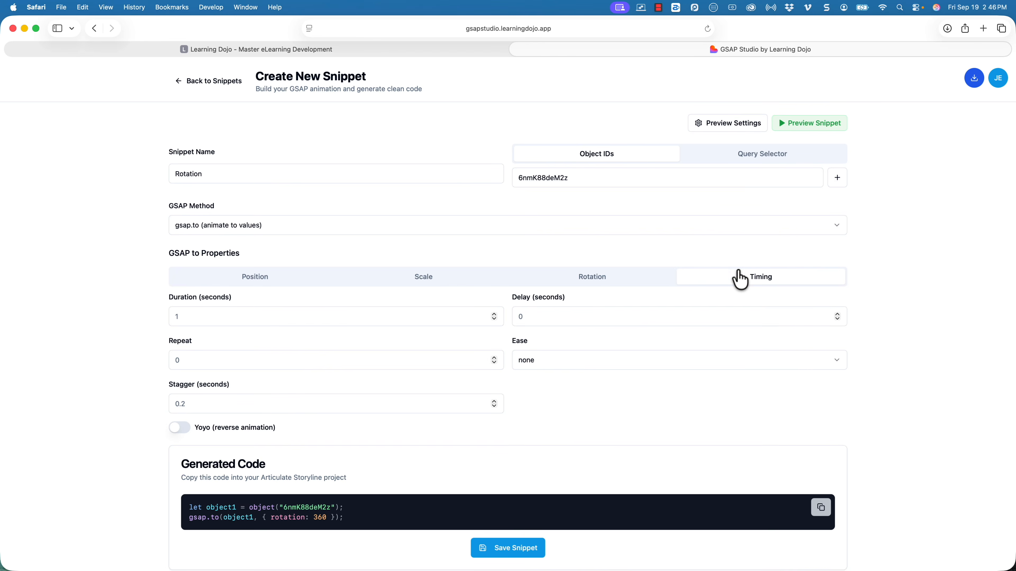
left_click(532, 369)
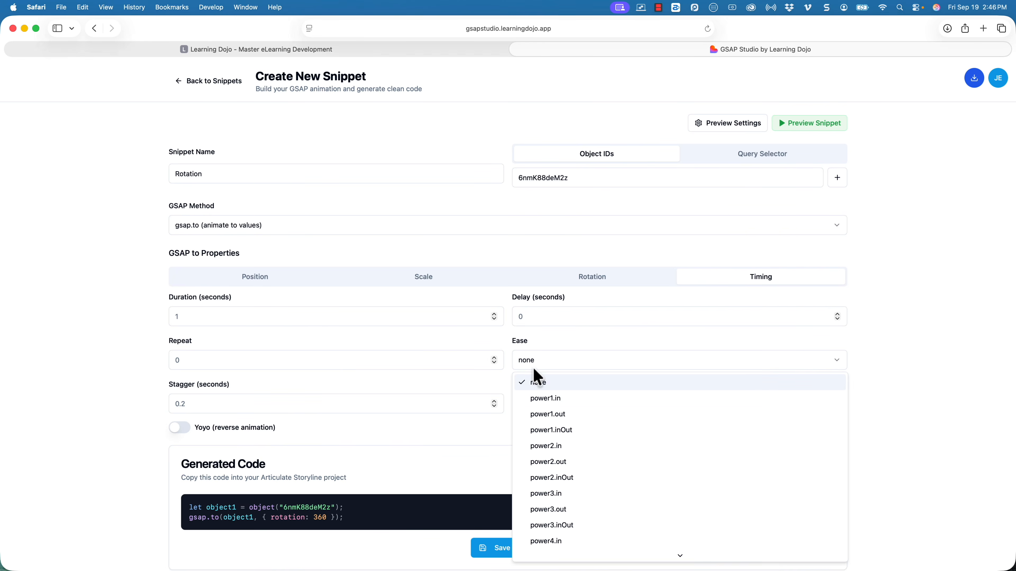
left_click(547, 400)
left_click(550, 368)
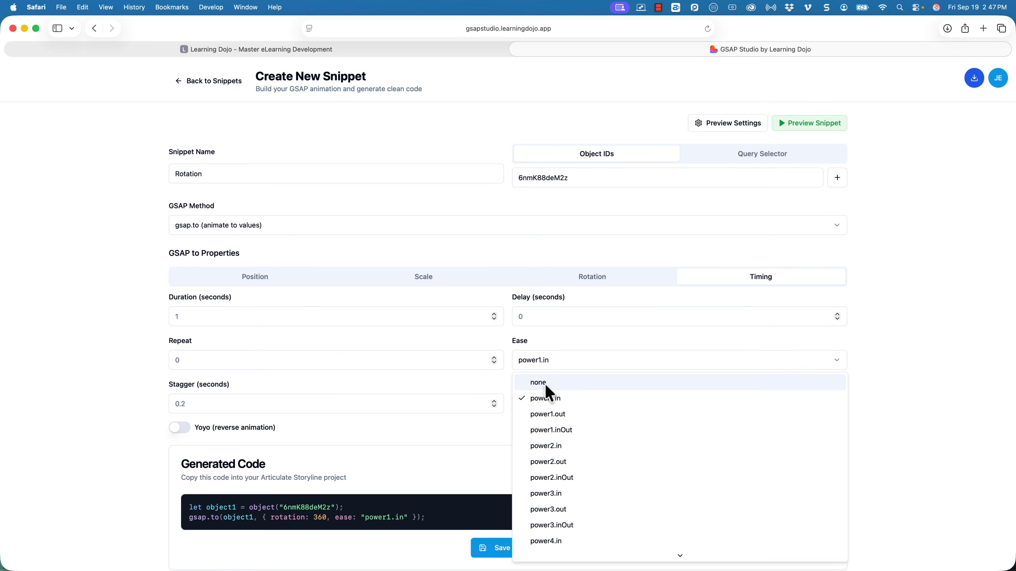
left_click(540, 382)
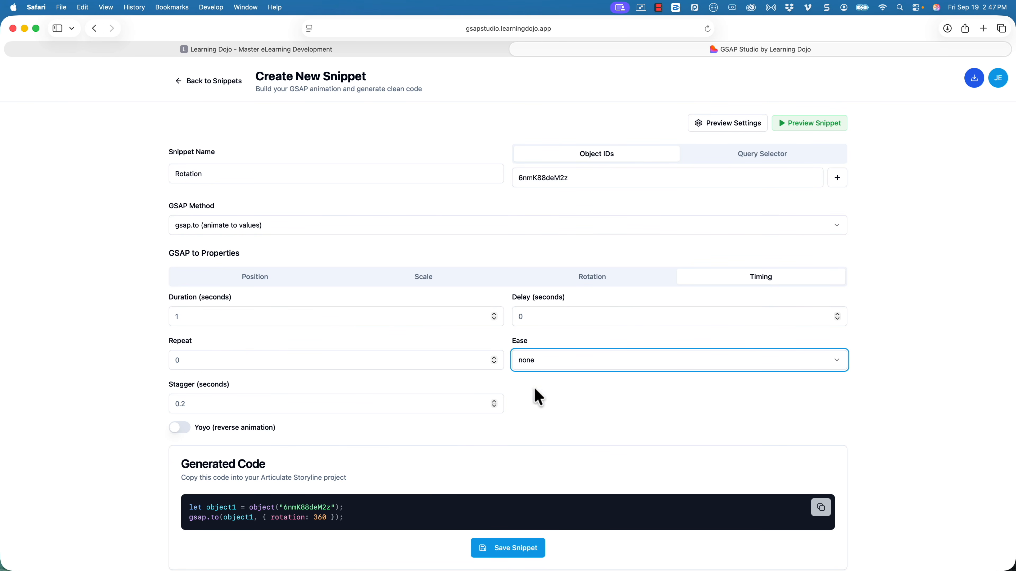
left_click(559, 367)
left_click(557, 402)
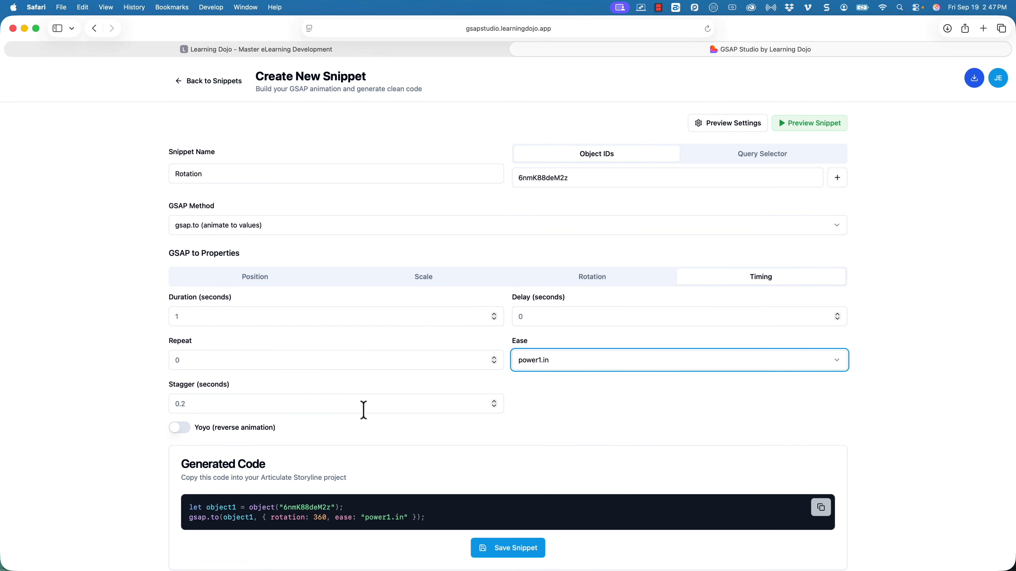
left_click(248, 358)
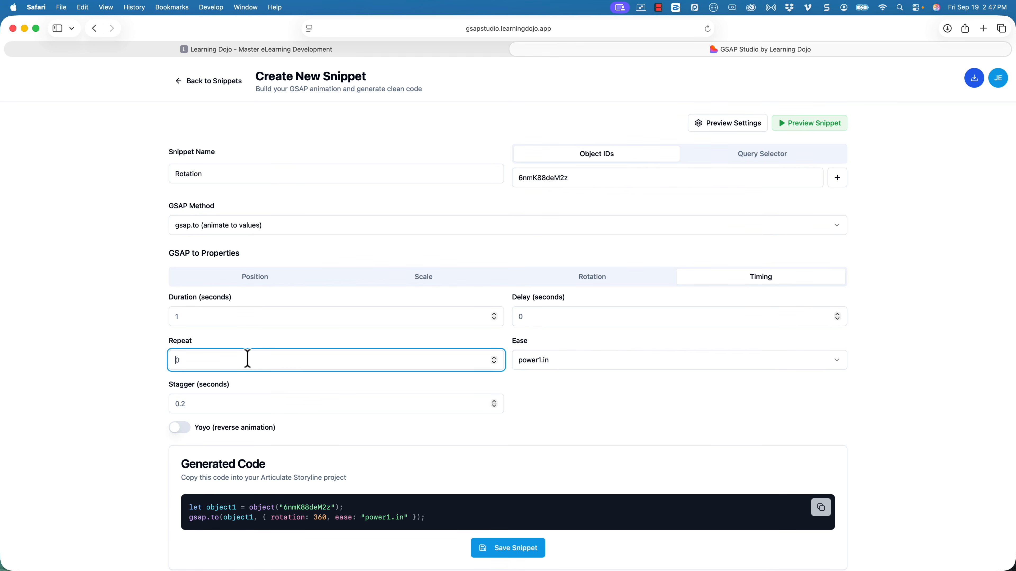
type("1")
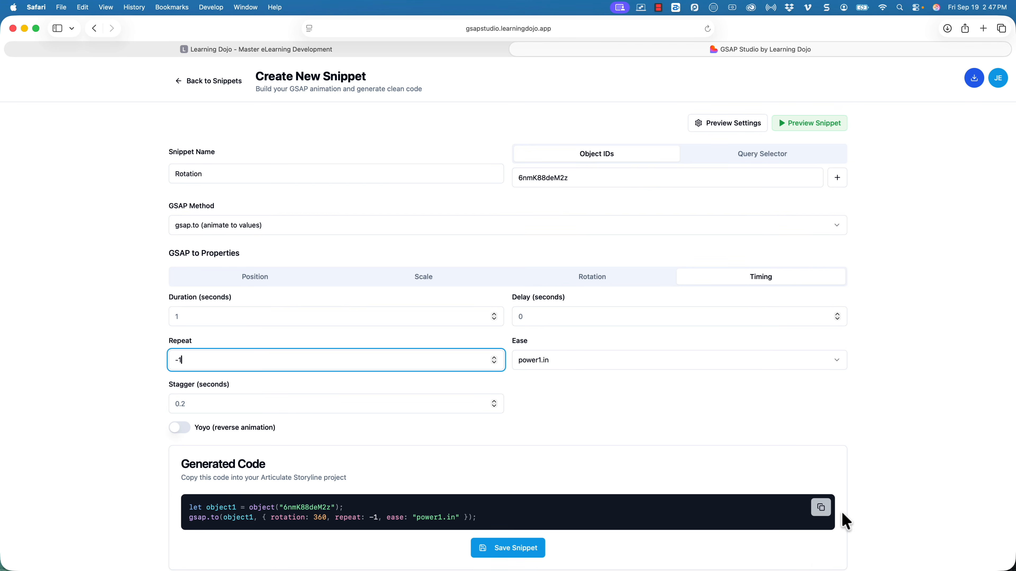
left_click(820, 511)
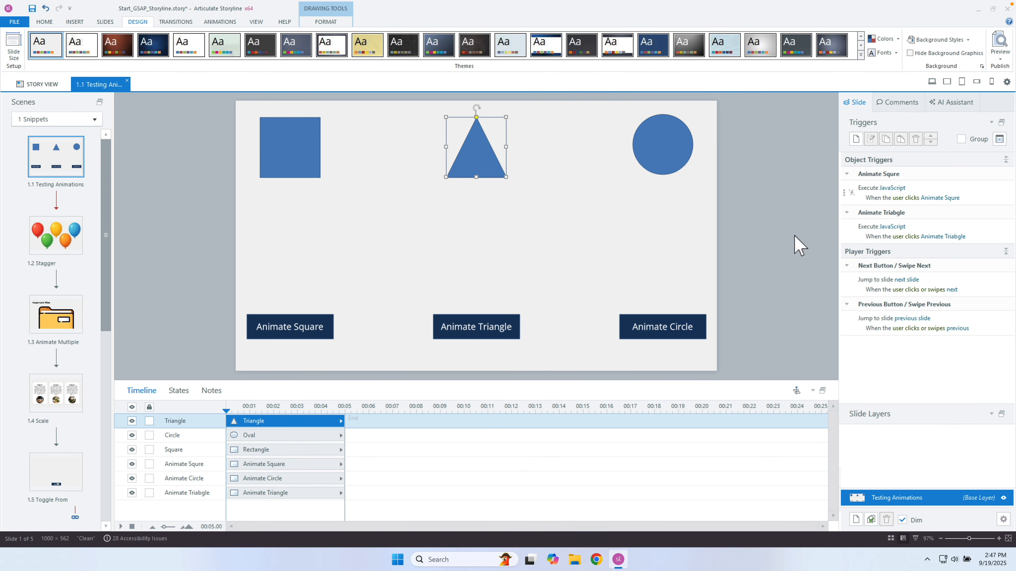
Paste the rotation code over the Animate Triangle button's JavaScript trigger and confirm it.
left_click(512, 318)
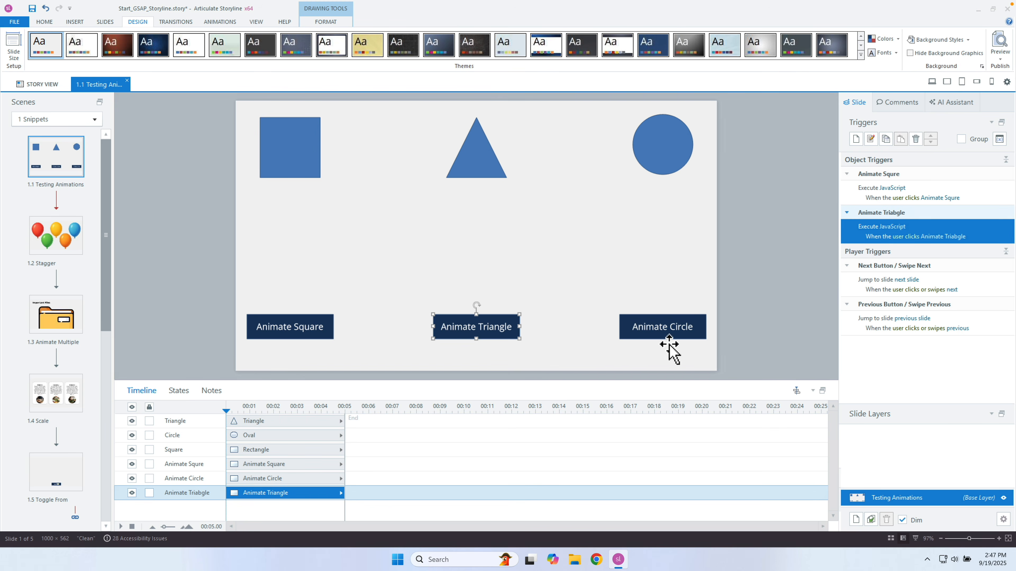
left_click(891, 227)
key("ctrl+v")
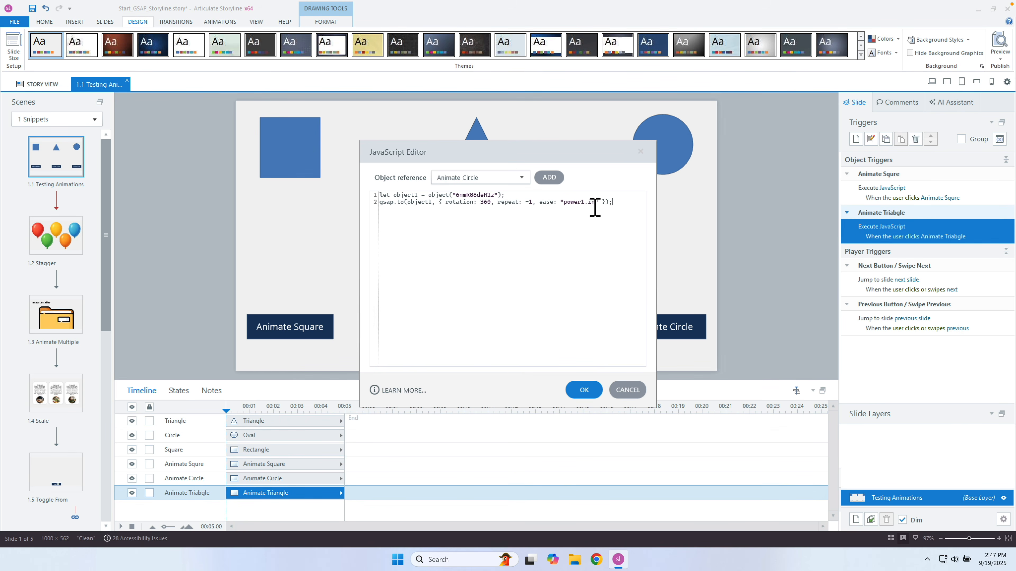
left_click_drag(595, 205, 573, 205)
left_click(597, 395)
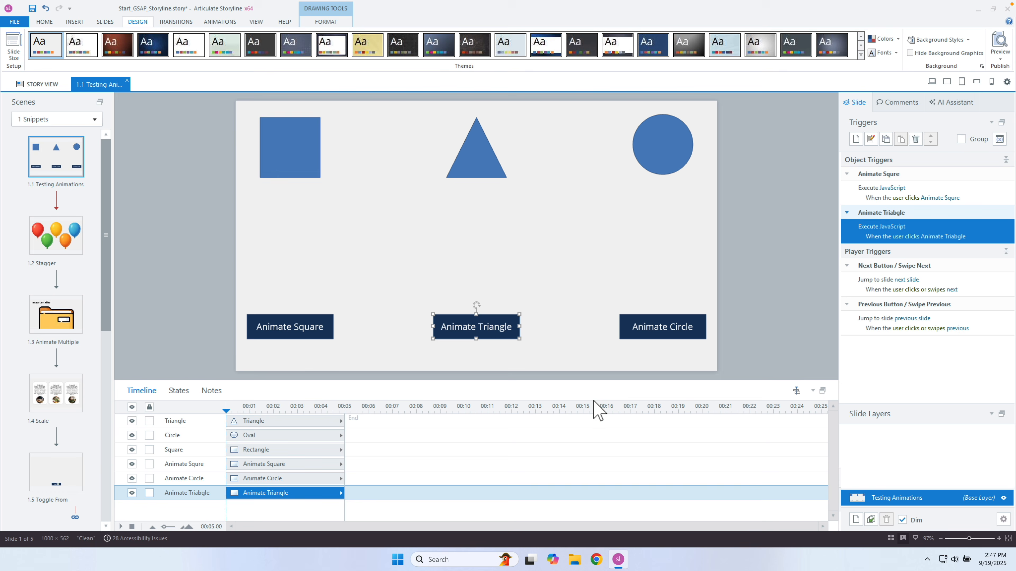
Preview the Testing Animations slide and press Animate Triangle to set the triangle spinning.
left_click(1000, 57)
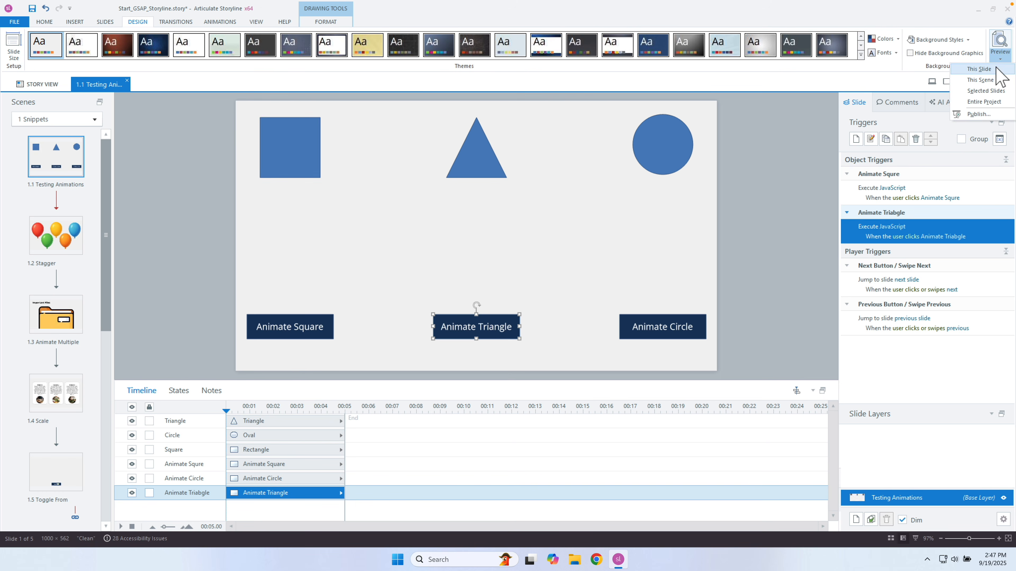
left_click(979, 69)
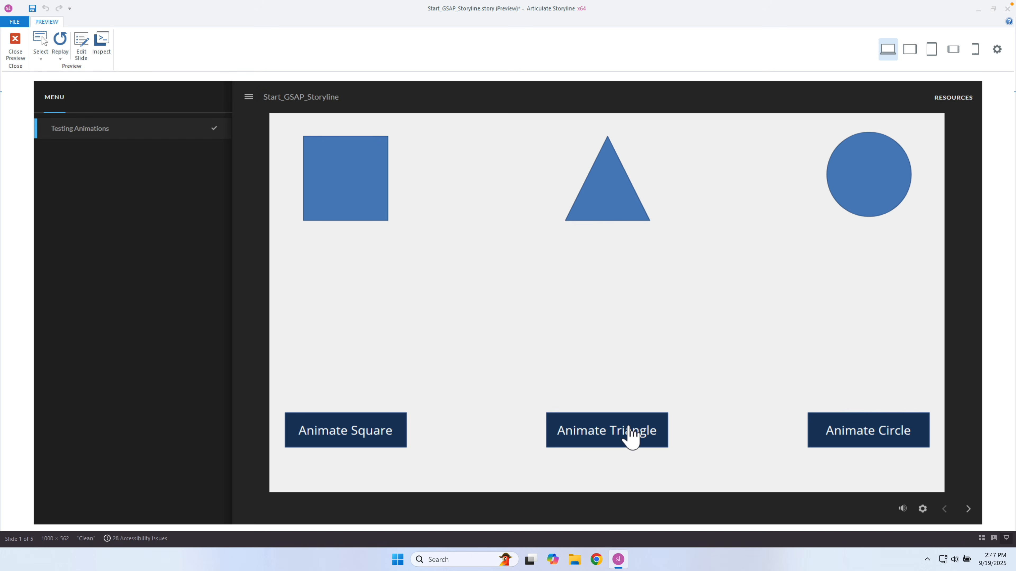
left_click(632, 436)
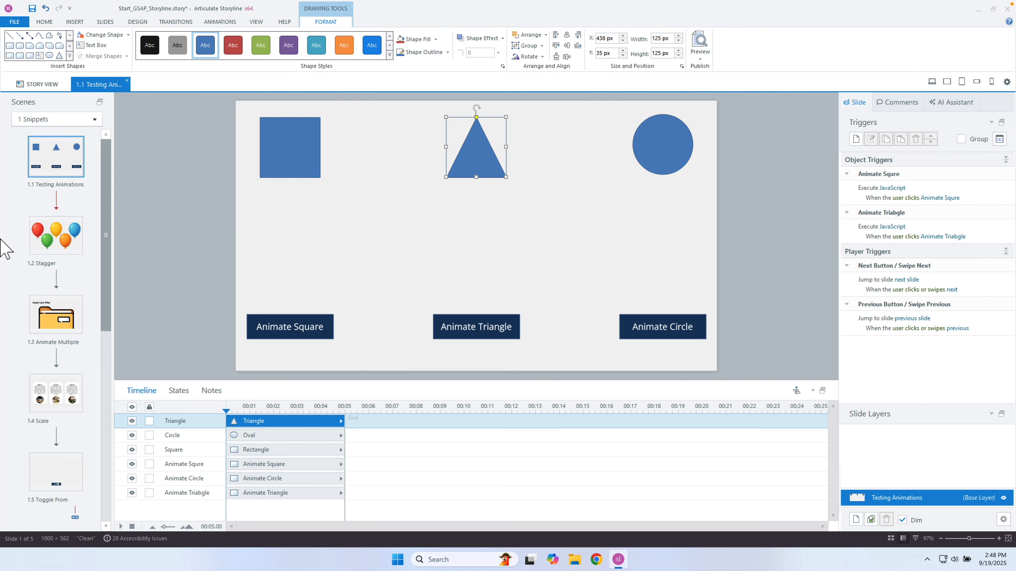
Replace line 1's object ID in Animate Triangle's JavaScript with the square's copied ID, then preview the slide.
right_click(308, 142)
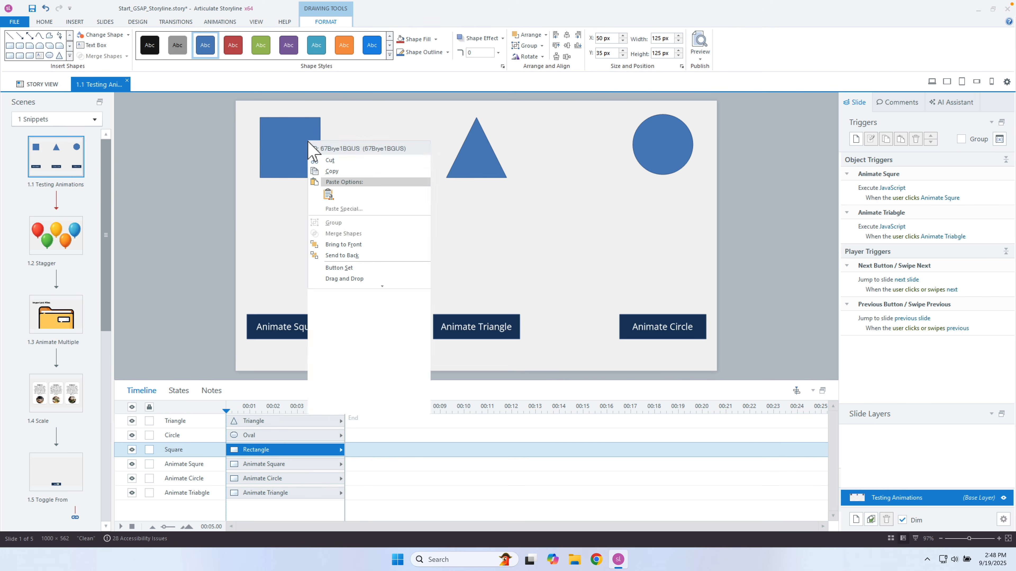
left_click(332, 152)
left_click(513, 328)
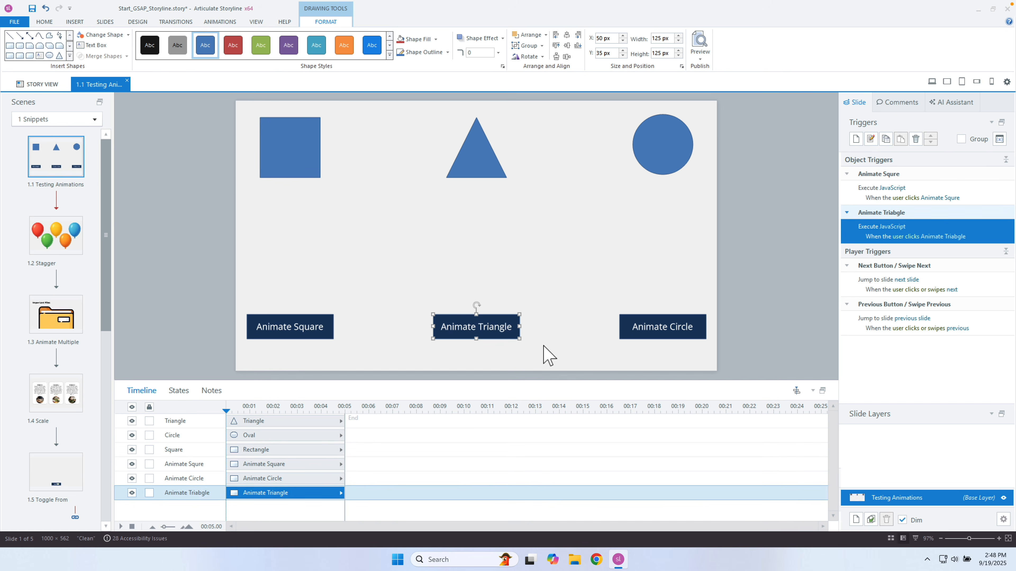
left_click(885, 228)
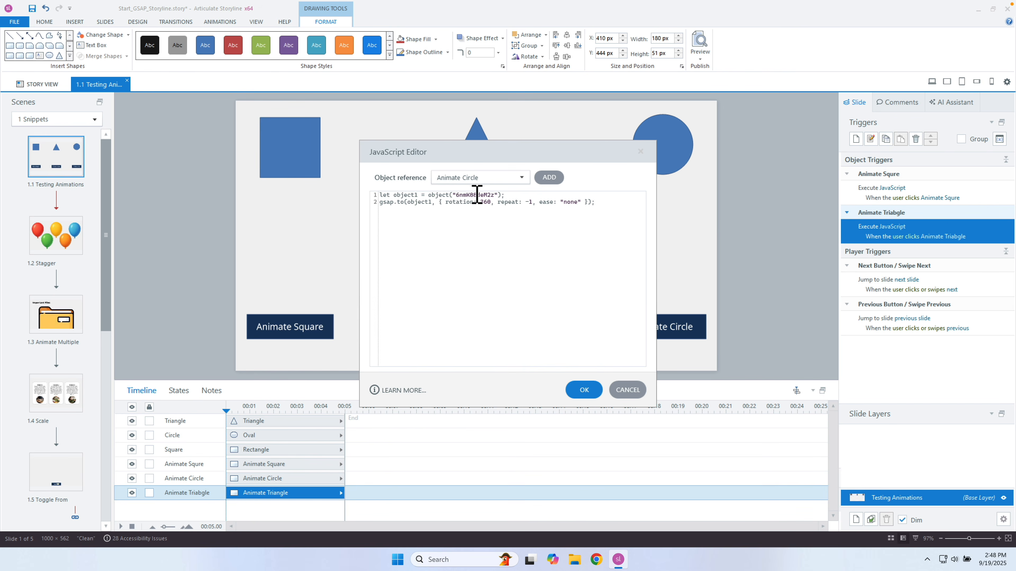
double_click(468, 196)
key("ctrl+v")
left_click(585, 391)
left_click(700, 59)
left_click(702, 67)
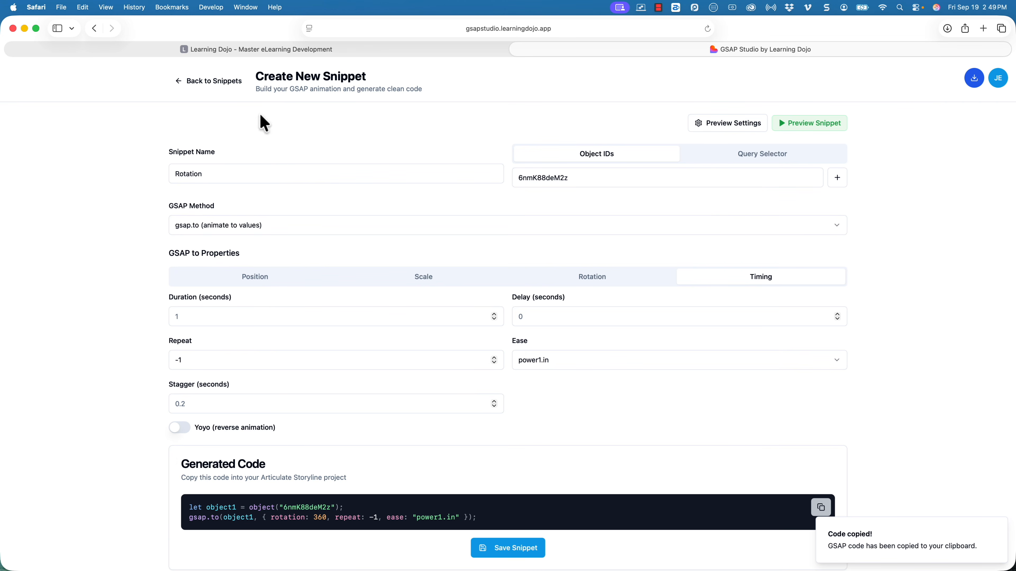
Return to the GSAP Snippet Builder library via Back to Snippets.
left_click(219, 95)
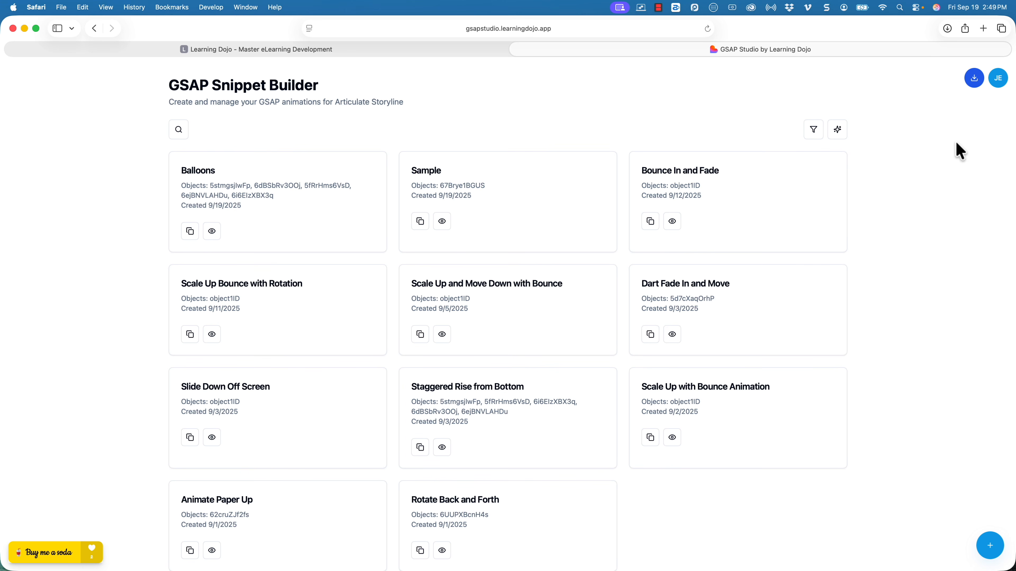
Generate an AI animation described as fading in, rotating continuously and moving to x 200.
left_click(838, 132)
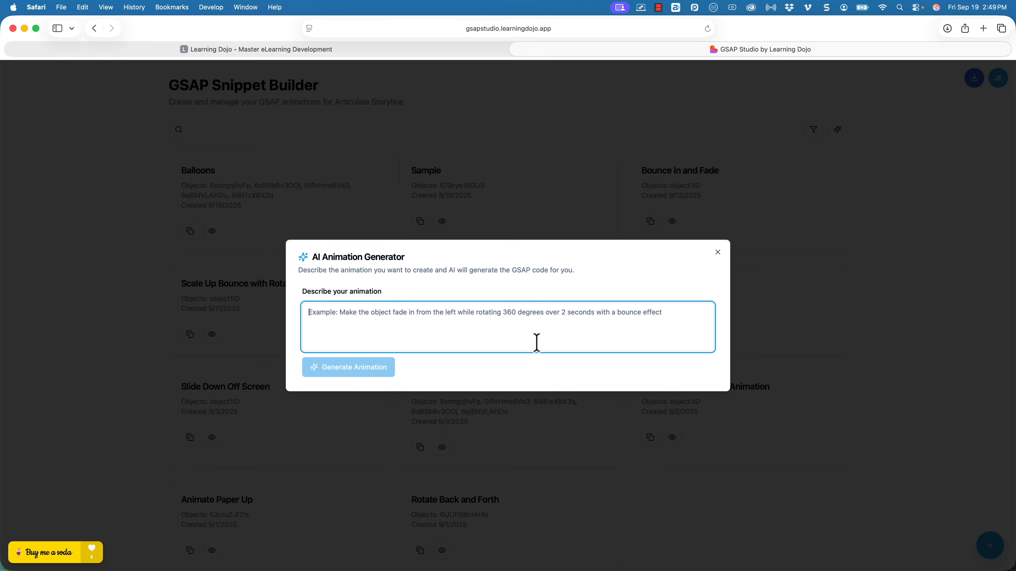
type("F")
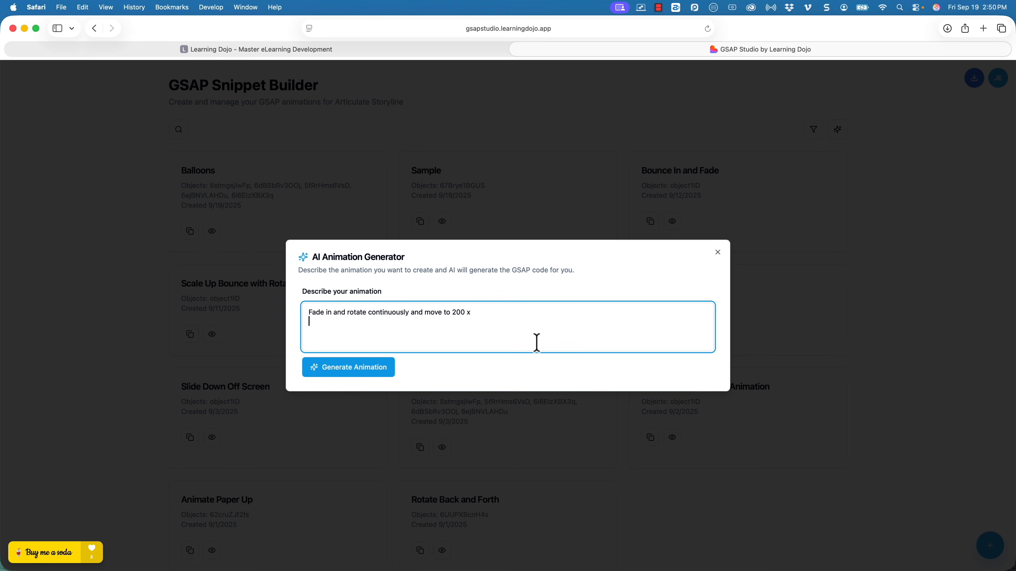
left_click(387, 373)
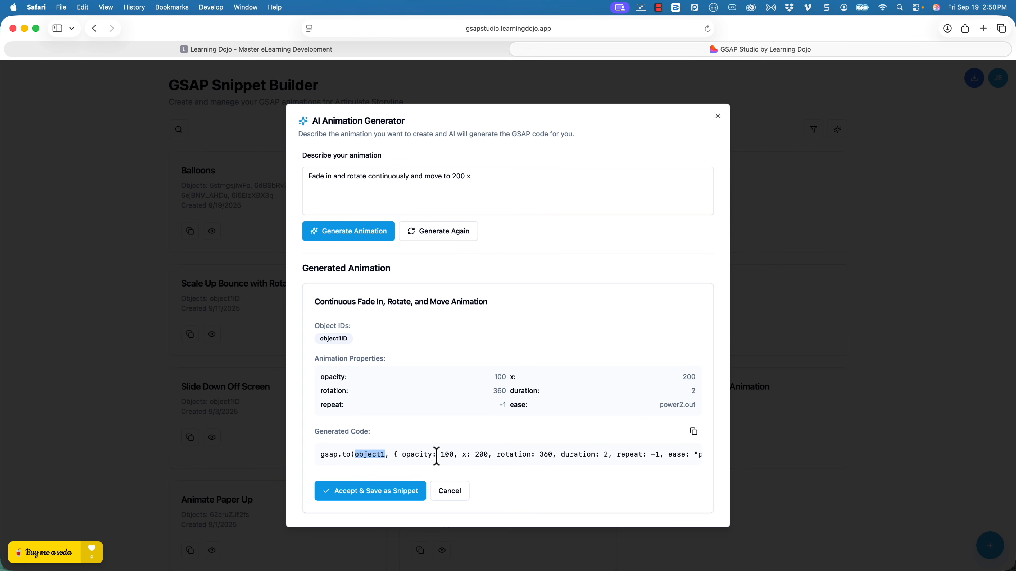
Review the generated gsap.to code's opacity 100, x 200, rotation 360 and repeat -1 values.
left_click_drag(440, 455, 450, 455)
scroll(603, 456, "right", 2)
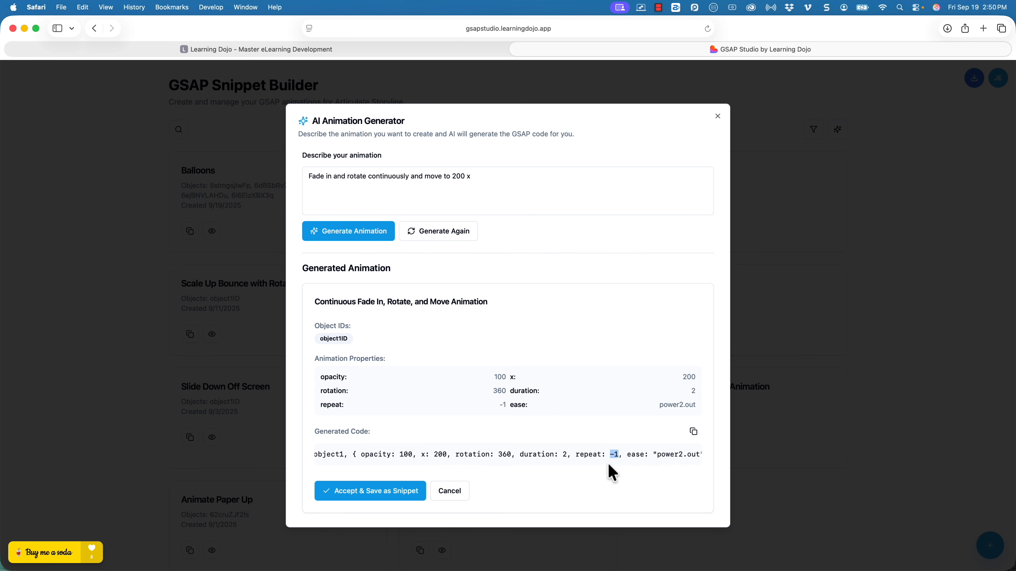
scroll(609, 464, "right", 2)
left_click_drag(608, 454, 678, 454)
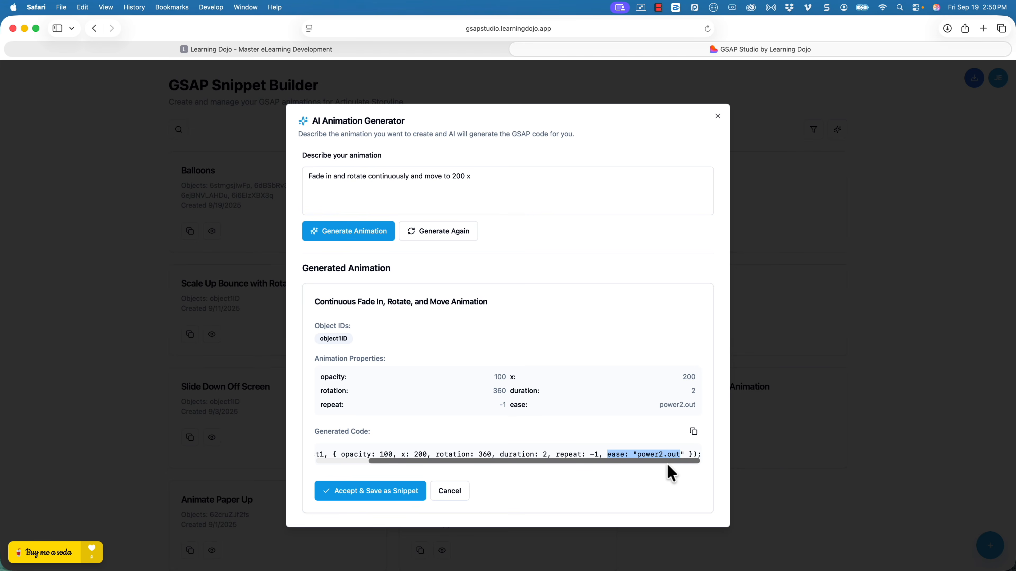